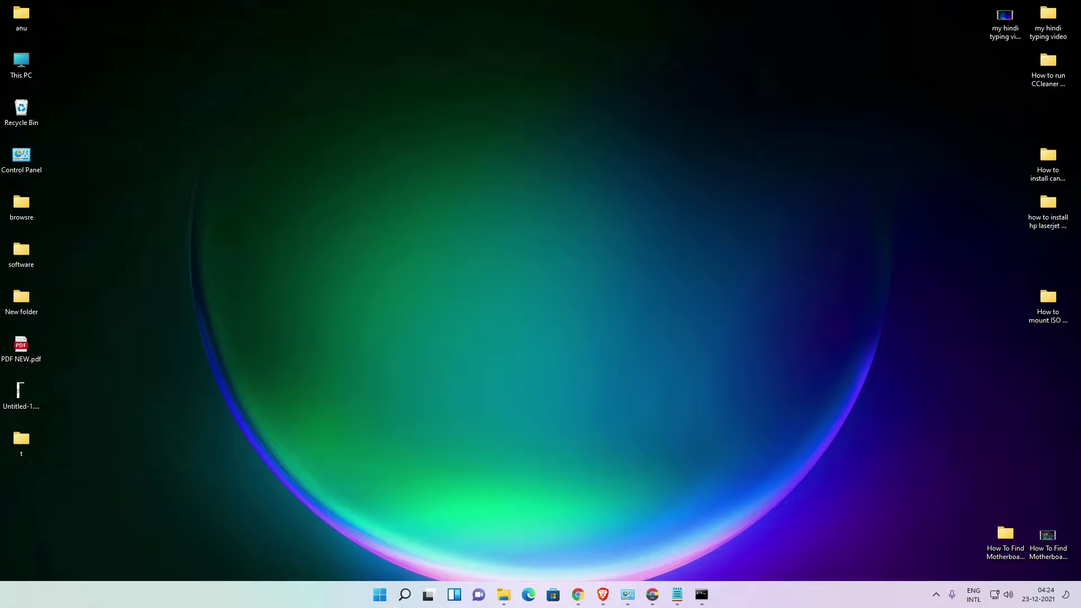
Step: Search Google for 'mongodb'
left_click(652, 595)
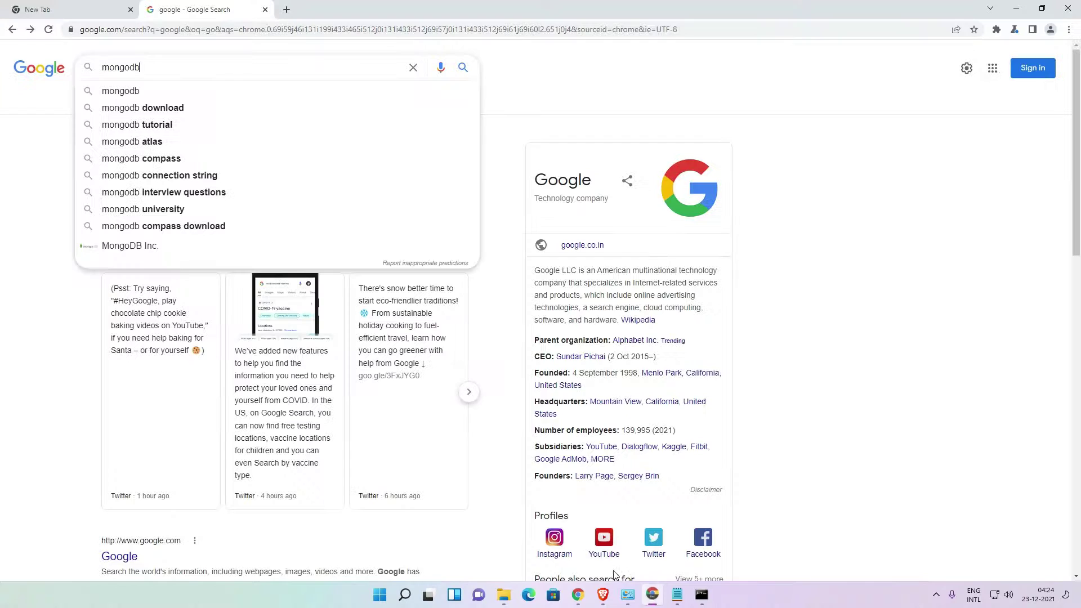
double_click(277, 70)
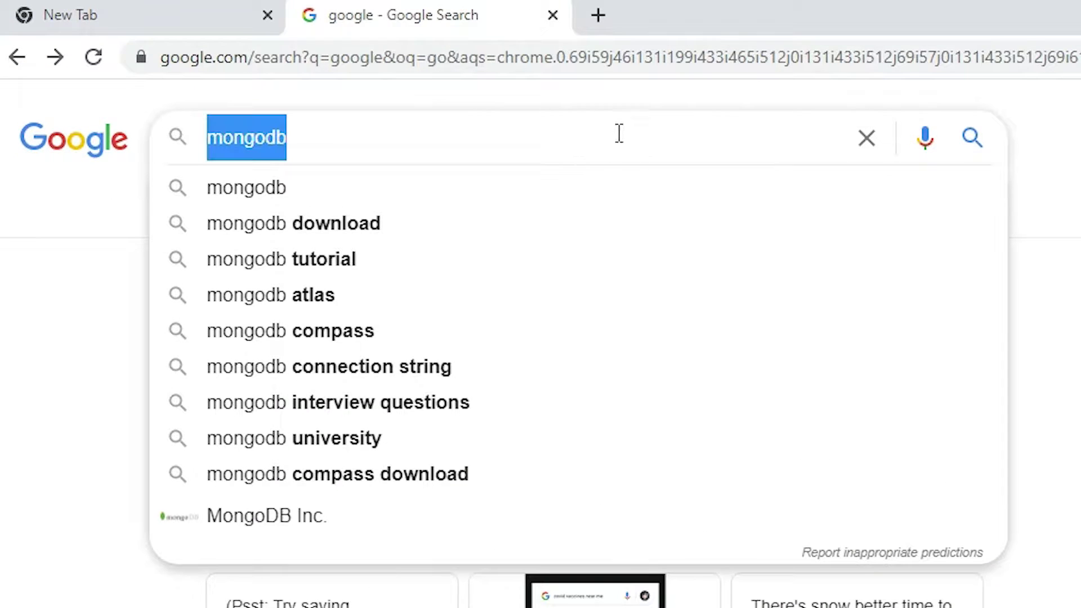
left_click(29, 429)
left_click(386, 127)
key("Return")
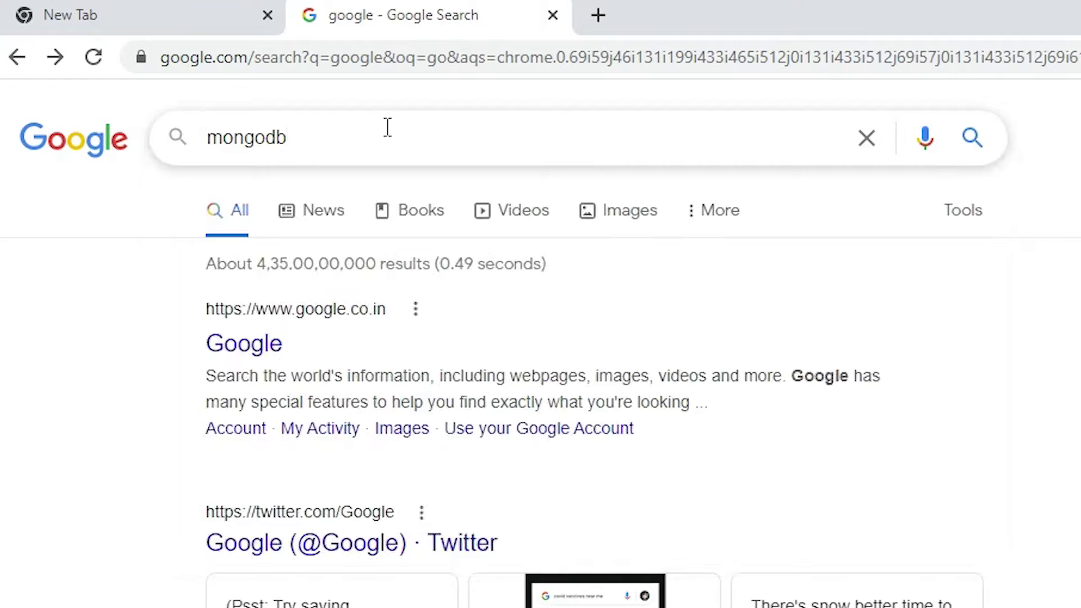
Step: Open the official mongodb.com result in a new browser tab
scroll(375, 337, "down", 3)
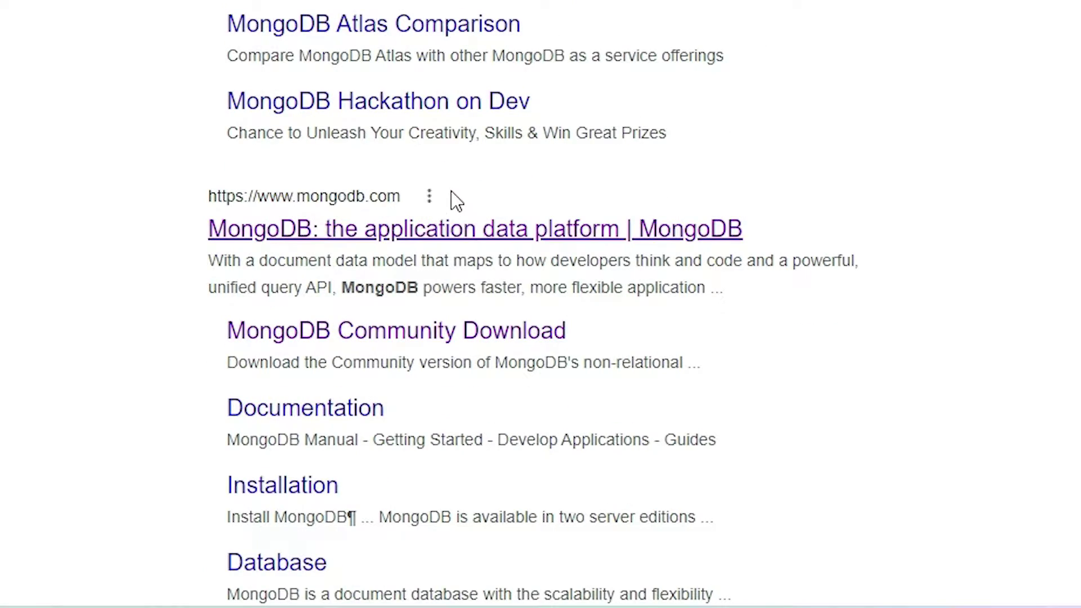
right_click(363, 225)
left_click(429, 245)
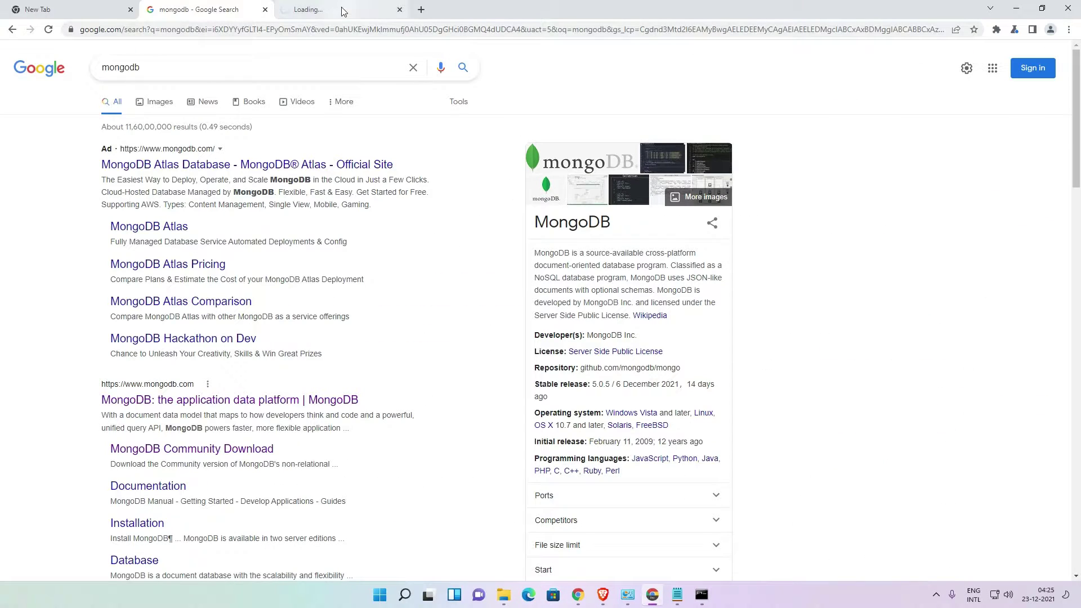
Step: Switch to the mongodb.com tab and scroll to the 'Ready to get started?' section
left_click(342, 10)
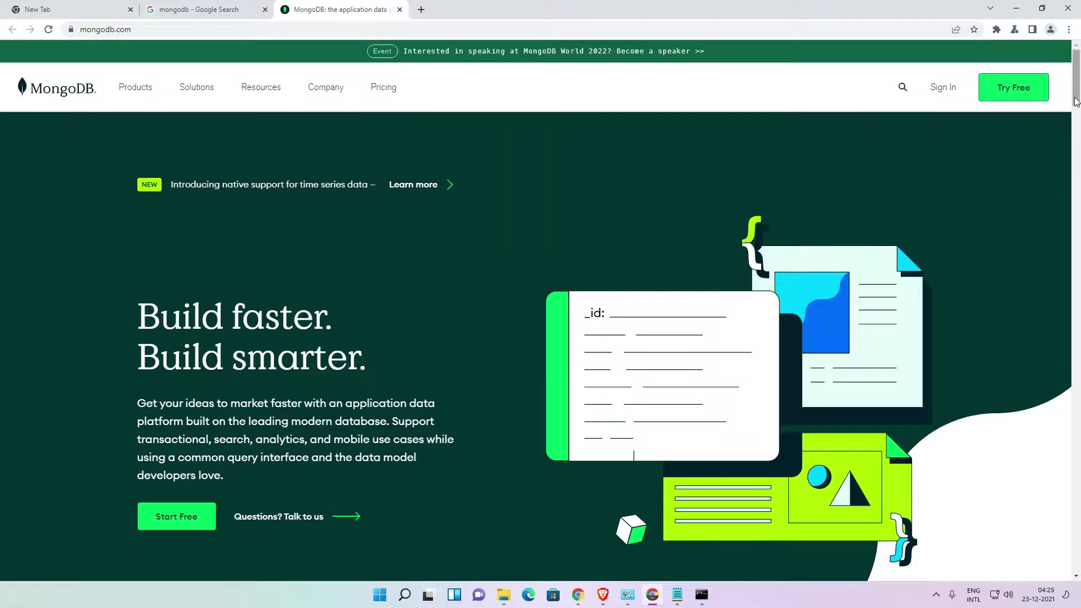
scroll(1049, 241, "down", 6)
scroll(1049, 240, "down", 20)
scroll(1001, 542, "up", 3)
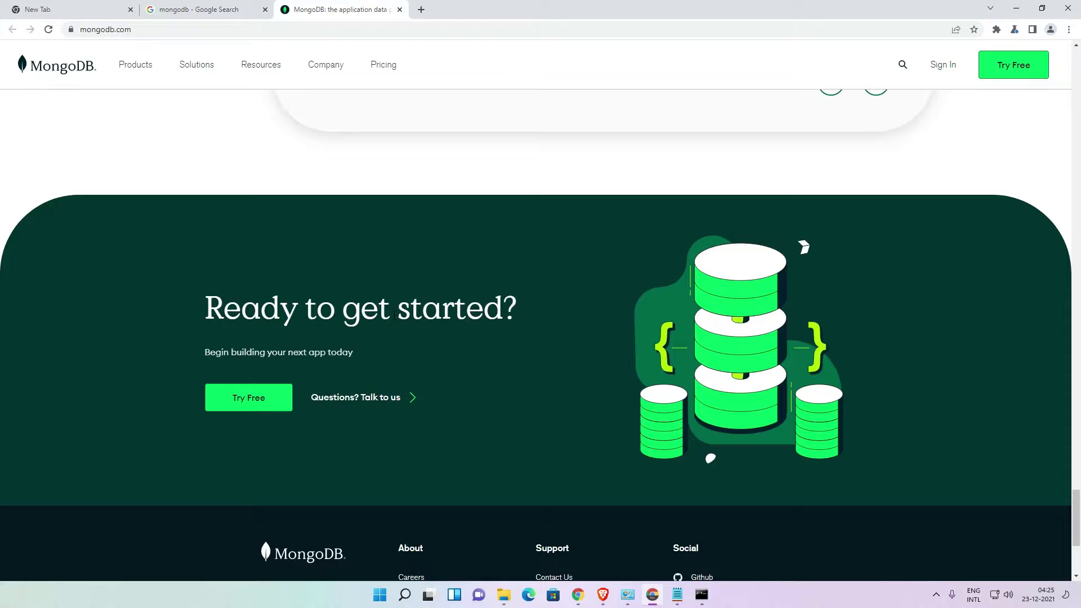
Step: Open the Try Free link in a new tab and switch to that Try MongoDB Products page
left_click(252, 400)
right_click(253, 397)
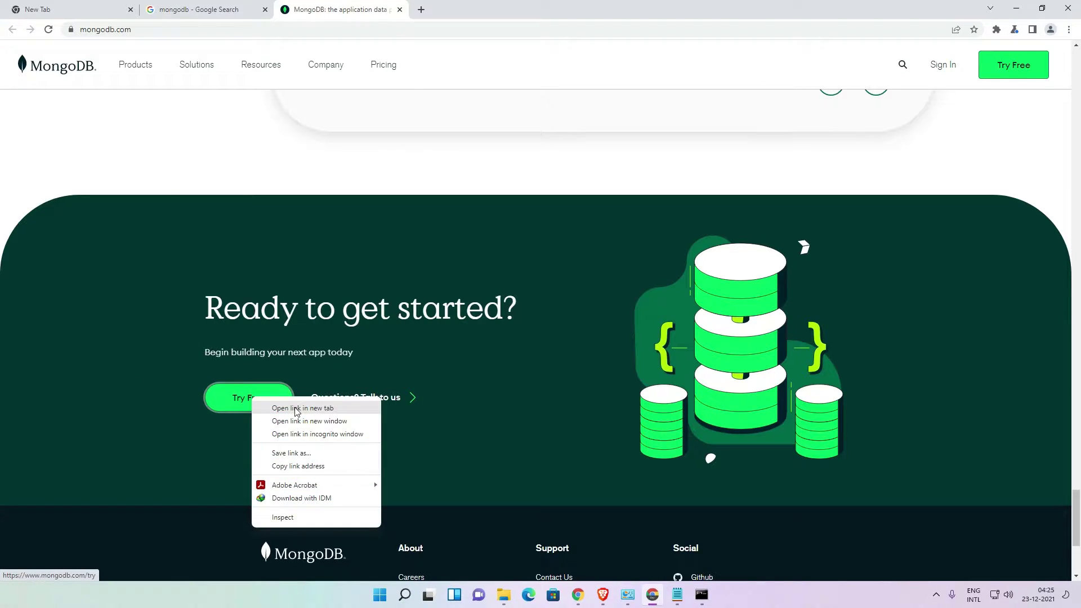
left_click(296, 408)
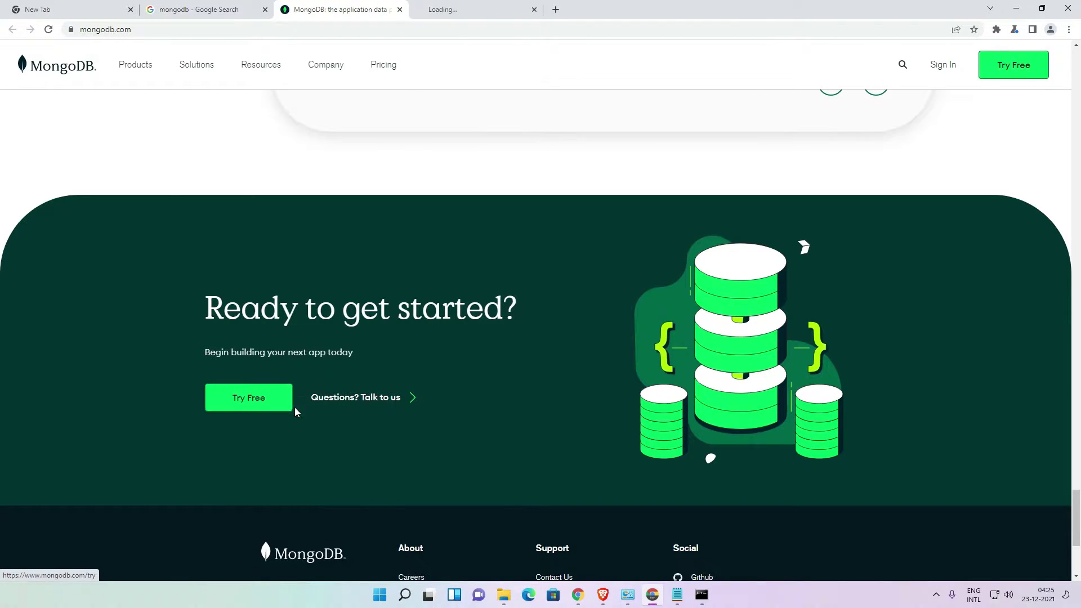
left_click(463, 11)
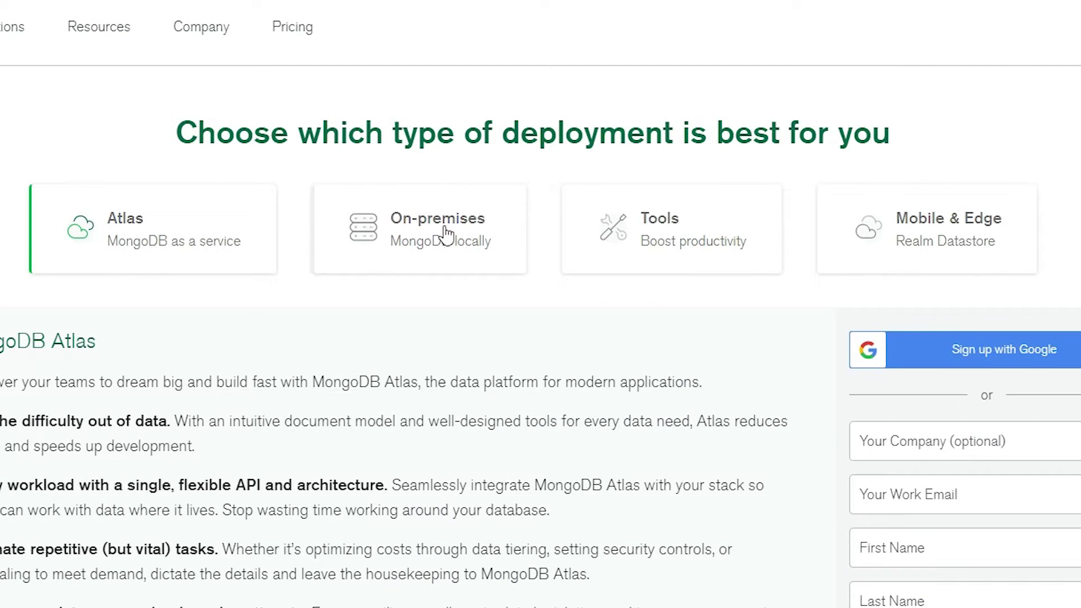
Step: Download the MongoDB Community Server 5.0.5 msi package from On-premises, confirming the IDM prompt
left_click(456, 238)
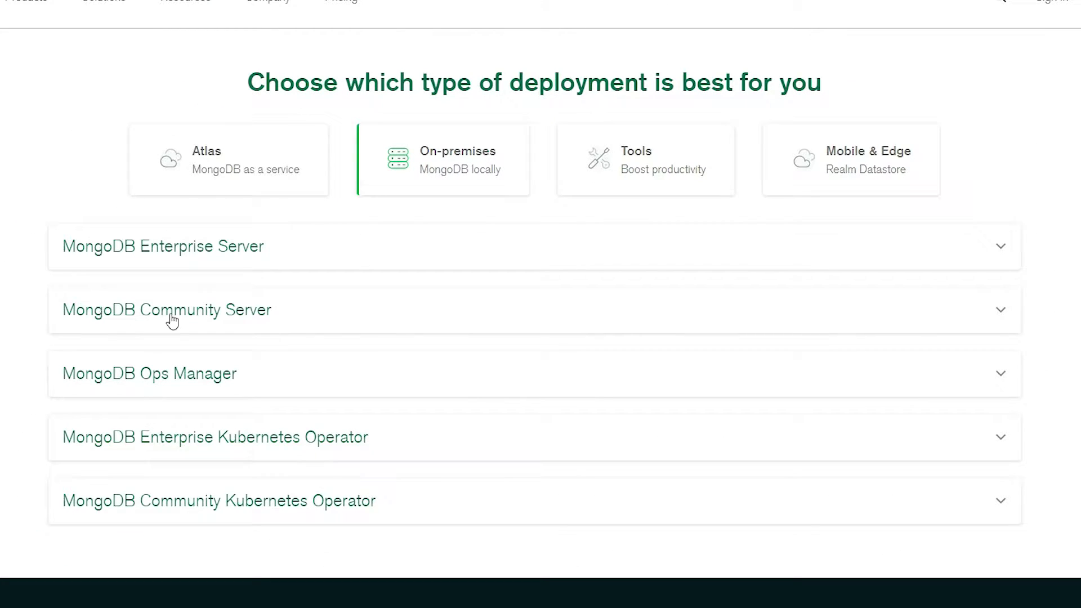
left_click(172, 310)
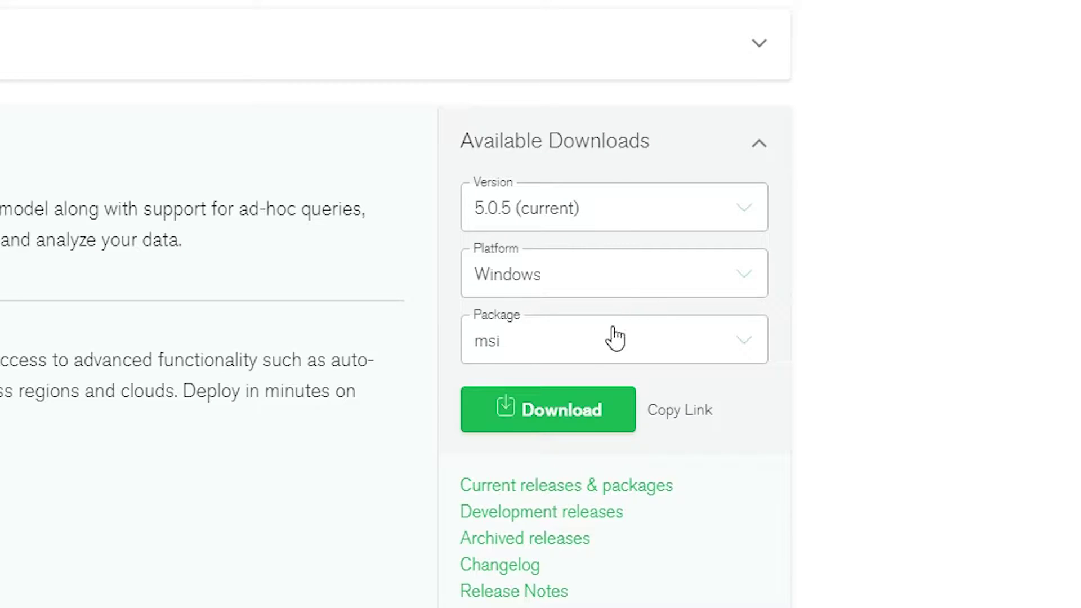
left_click(569, 345)
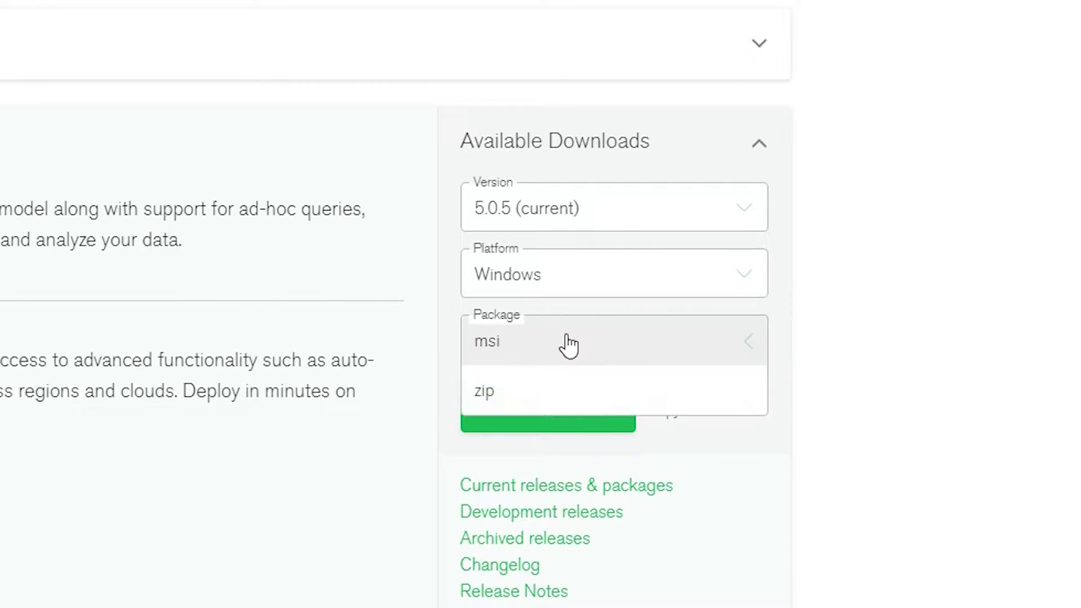
left_click(526, 350)
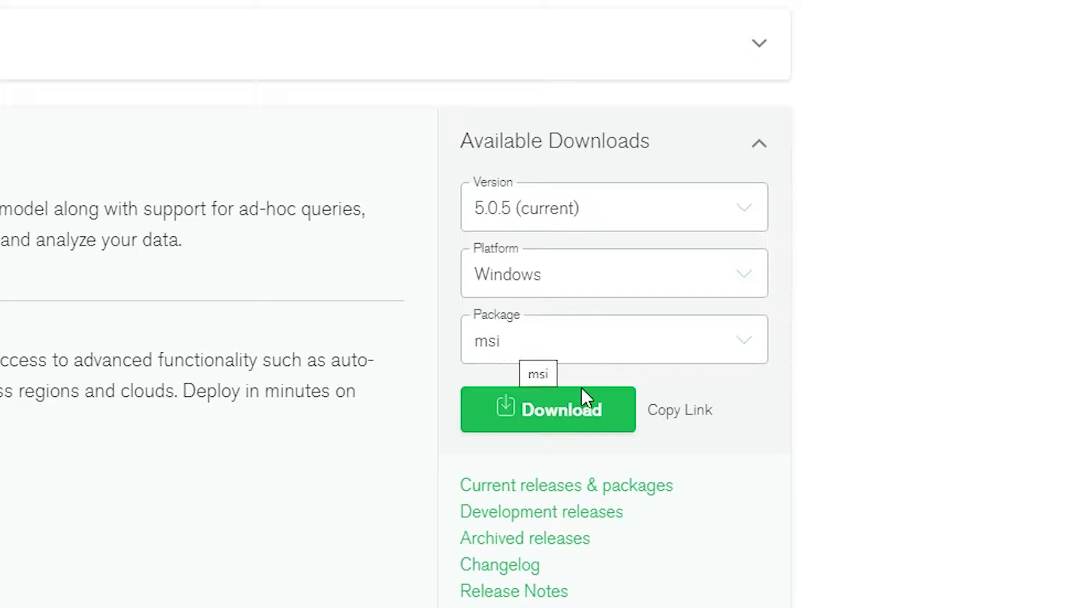
left_click(572, 427)
left_click(23, 146)
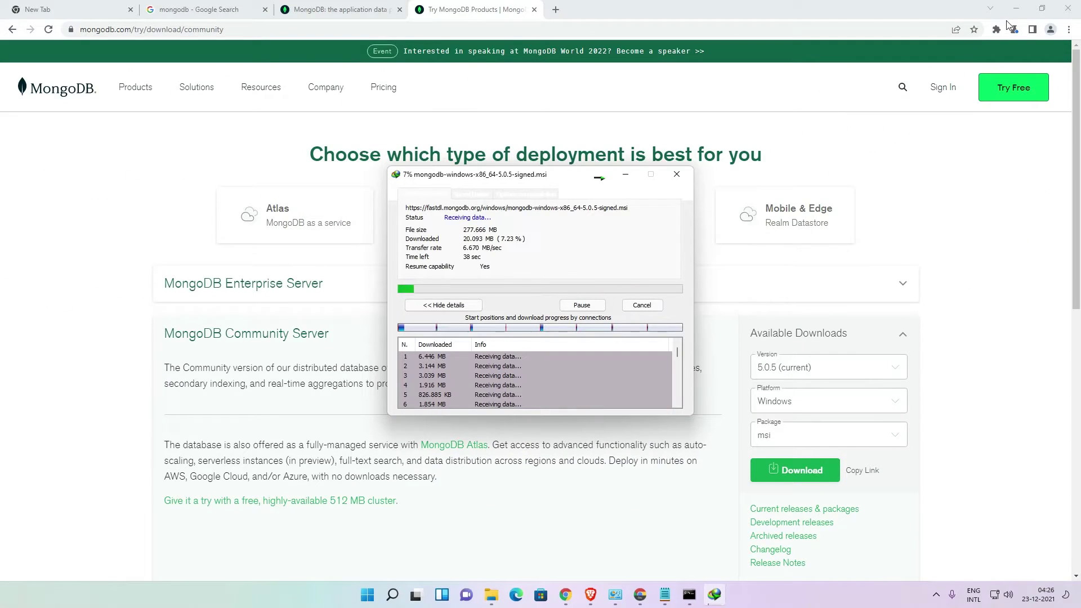
Step: Let IDM finish the 277.66 MB msi download, dismiss the notice, and place the installer icon on the desktop
double_click(991, 15)
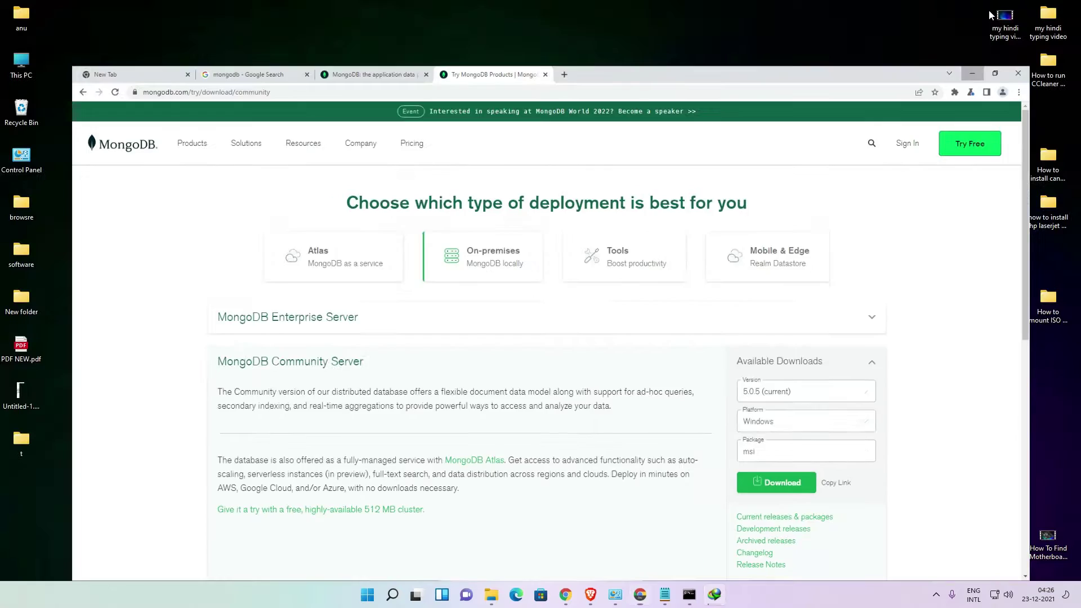
left_click(971, 73)
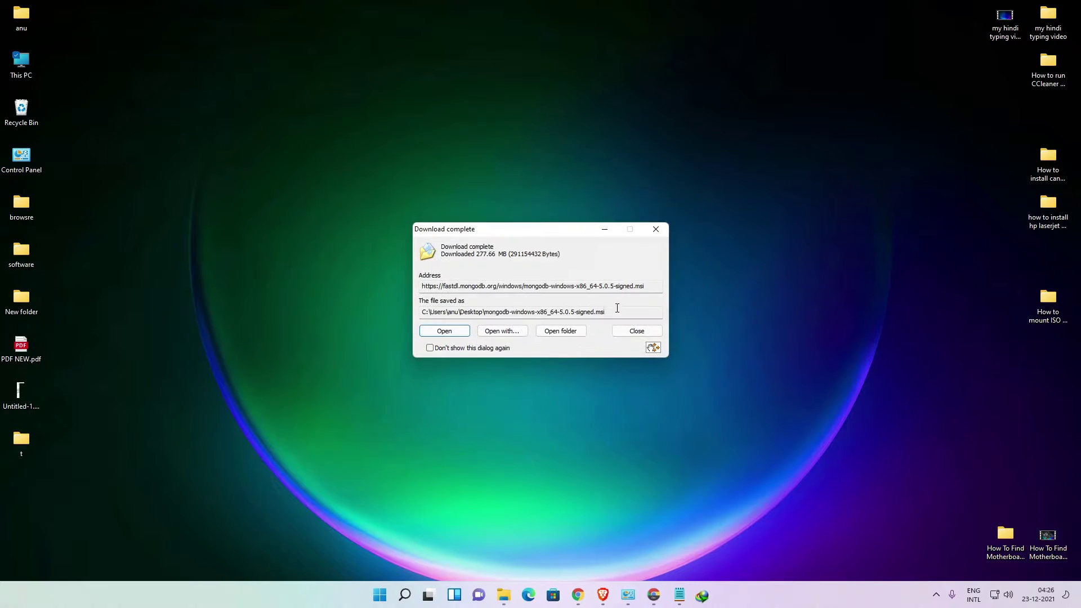
left_click(636, 331)
left_click_drag(21, 485, 152, 349)
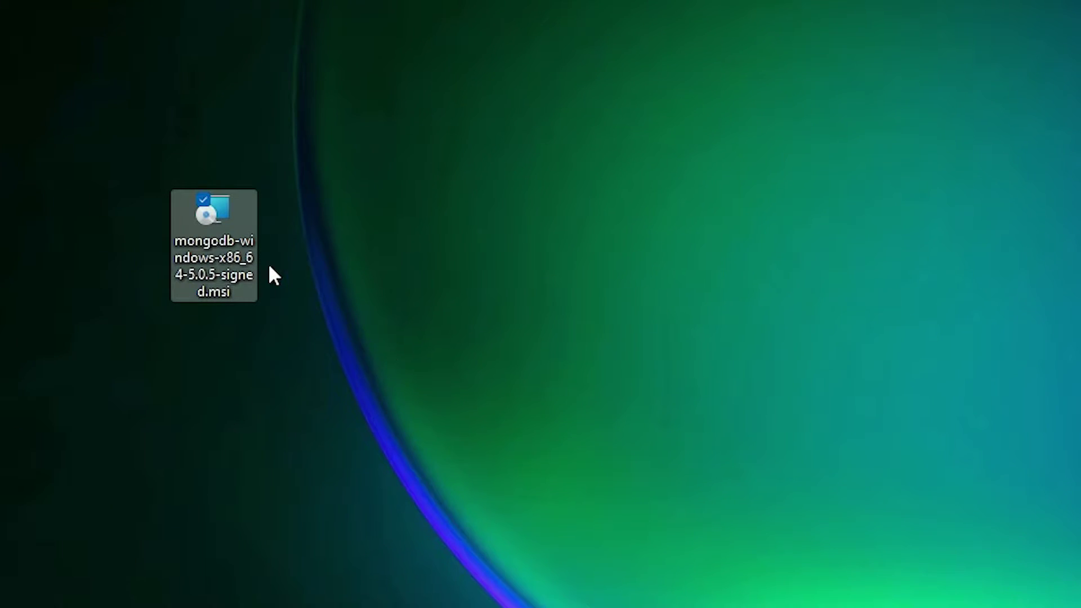
Step: Run the 5.0.5 msi, accept the license, choose Complete, keep default service settings and Compass
double_click(224, 246)
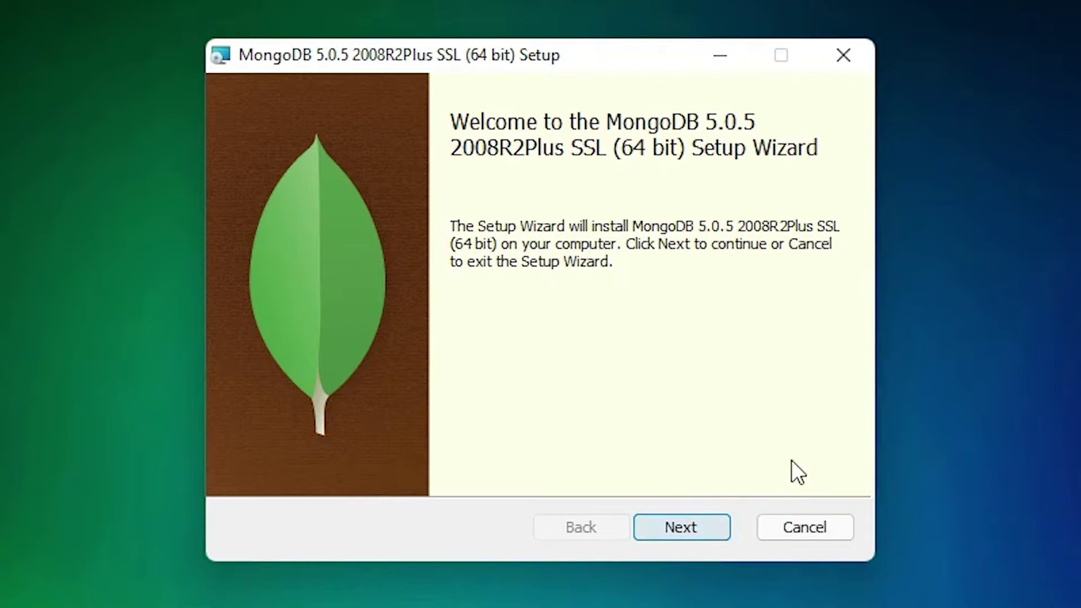
left_click(685, 526)
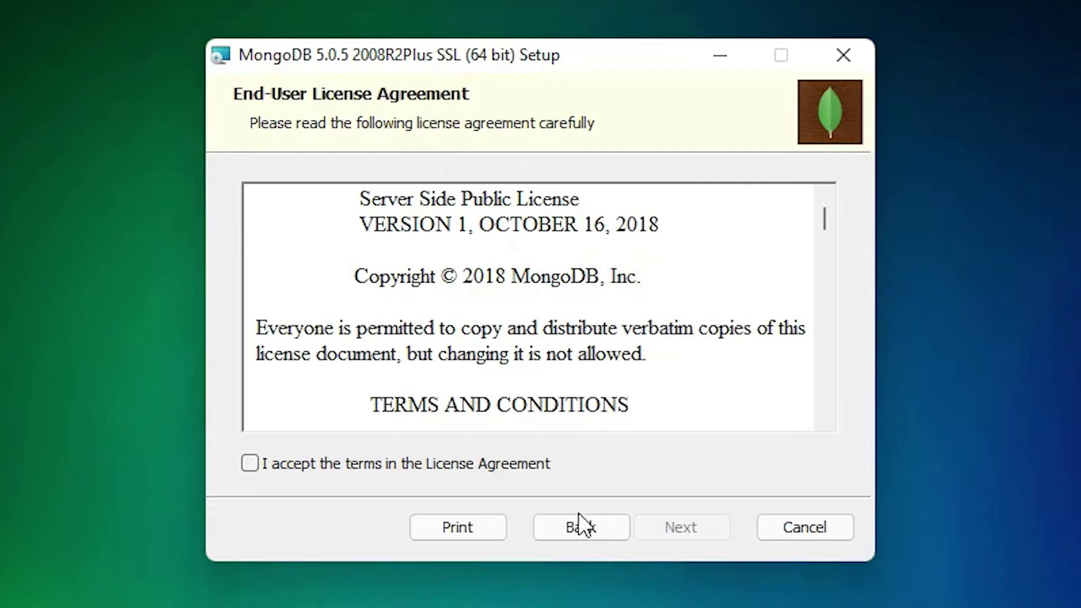
left_click(371, 466)
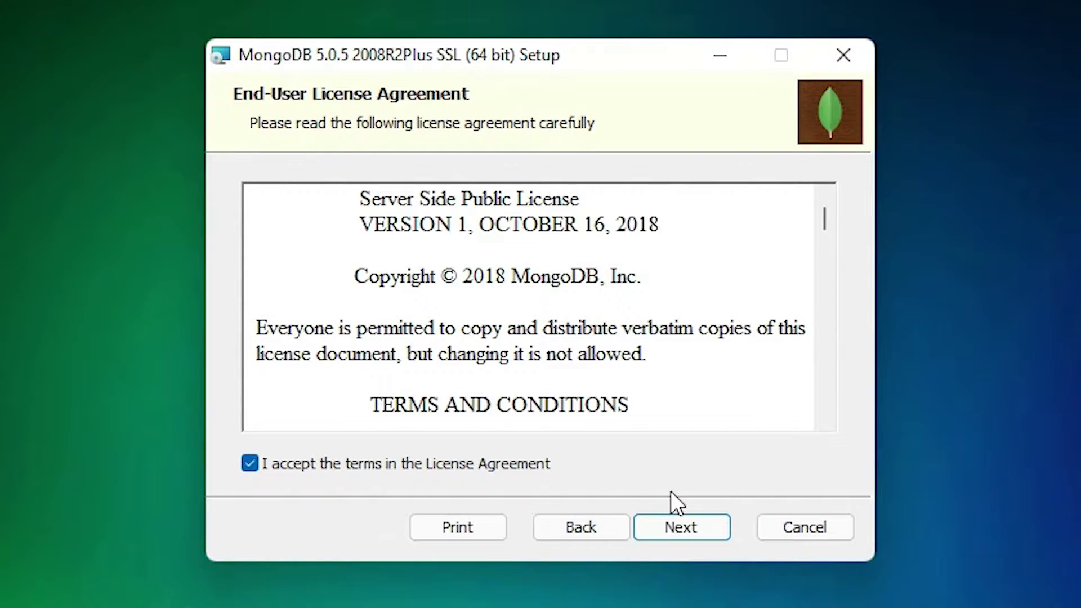
left_click(699, 533)
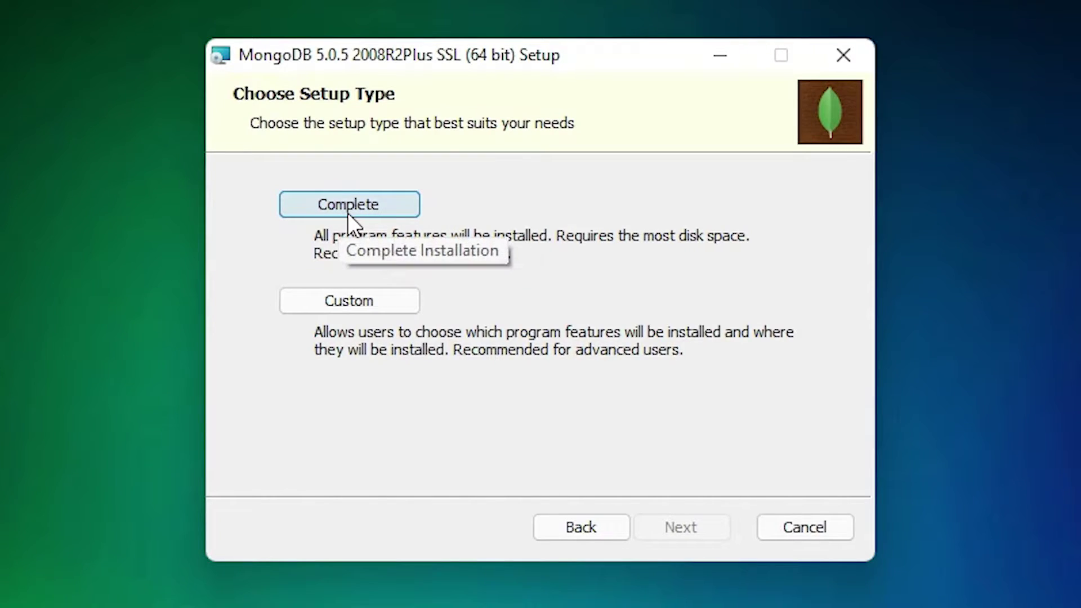
left_click(348, 212)
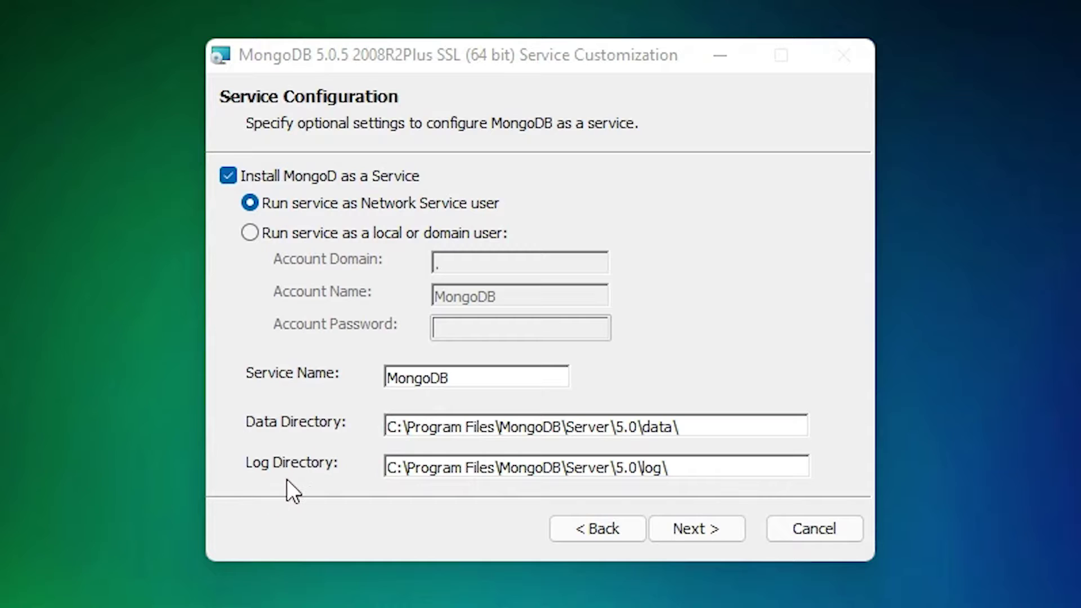
left_click(715, 538)
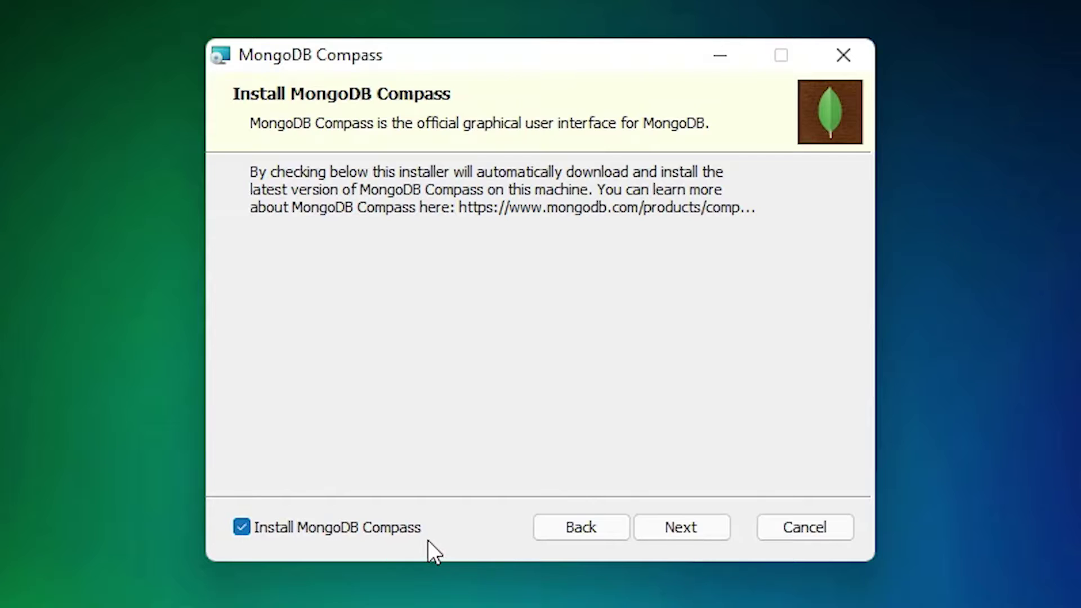
left_click(690, 528)
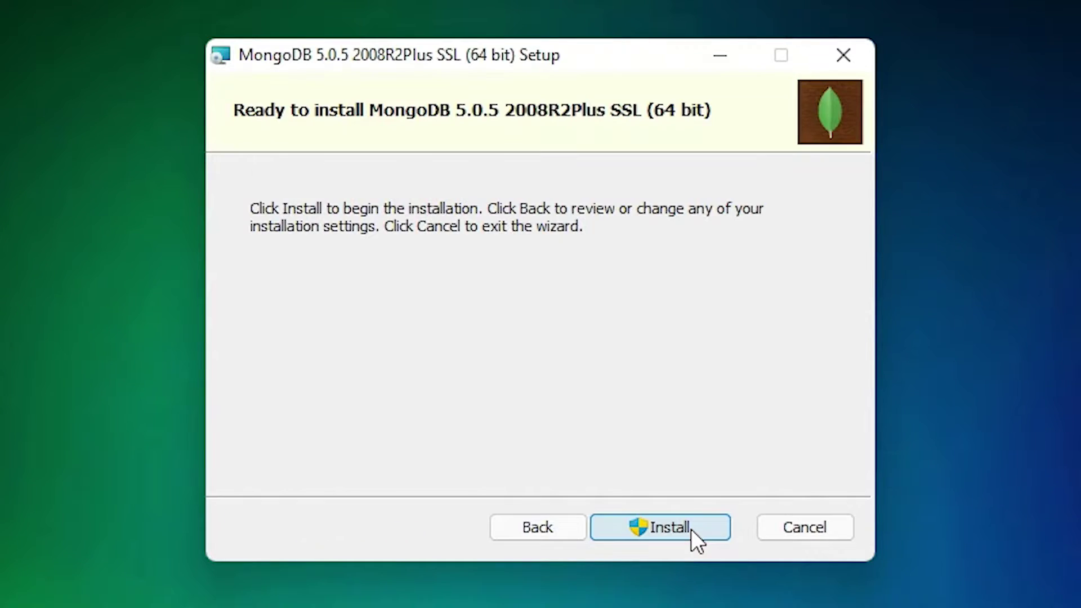
Step: Install MongoDB 5.0.5, close the Compass window that appears, and exit the wizard with Finish
left_click(668, 521)
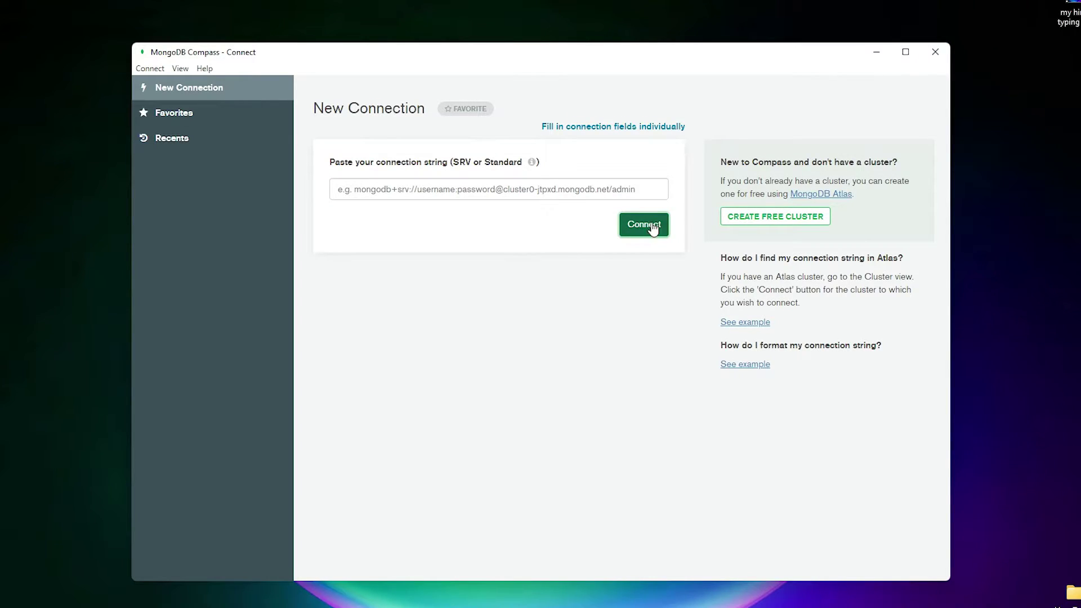
left_click(935, 53)
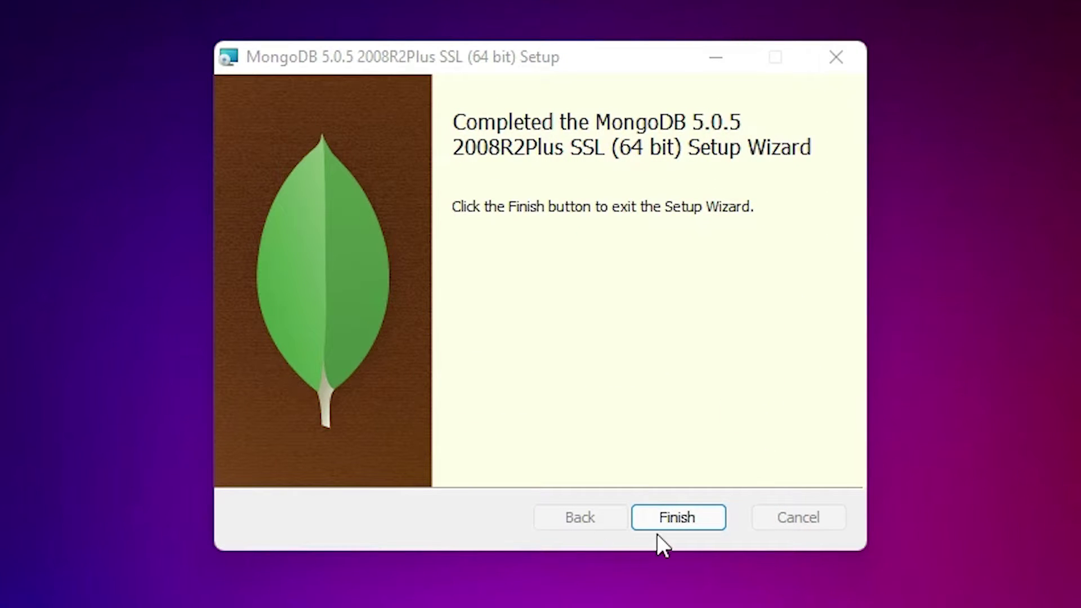
left_click(677, 516)
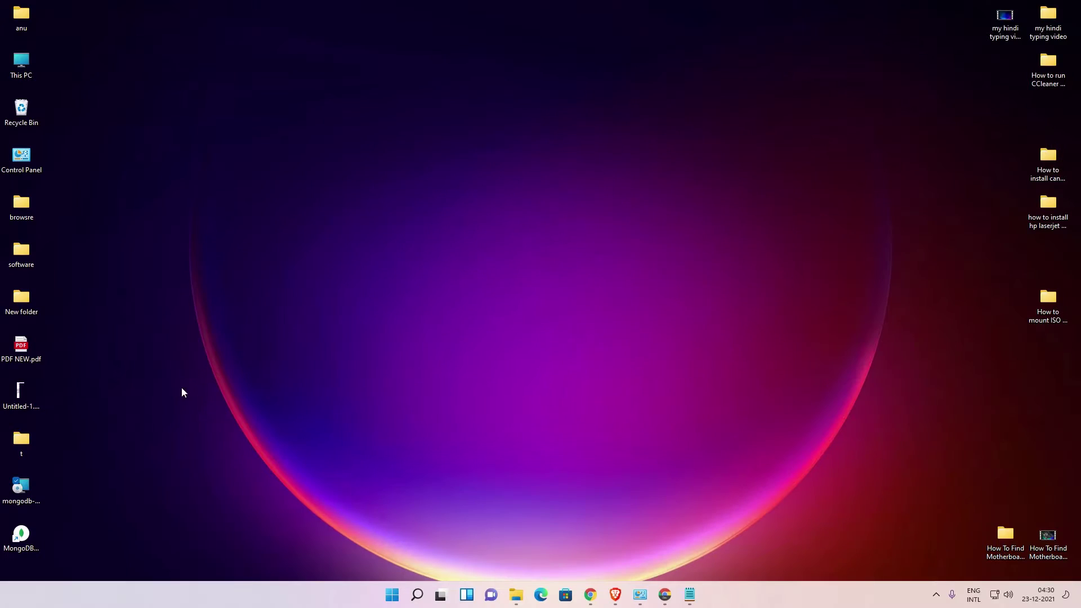
Step: Create a new folder named 'data' on Local Disk (C:)
double_click(32, 64)
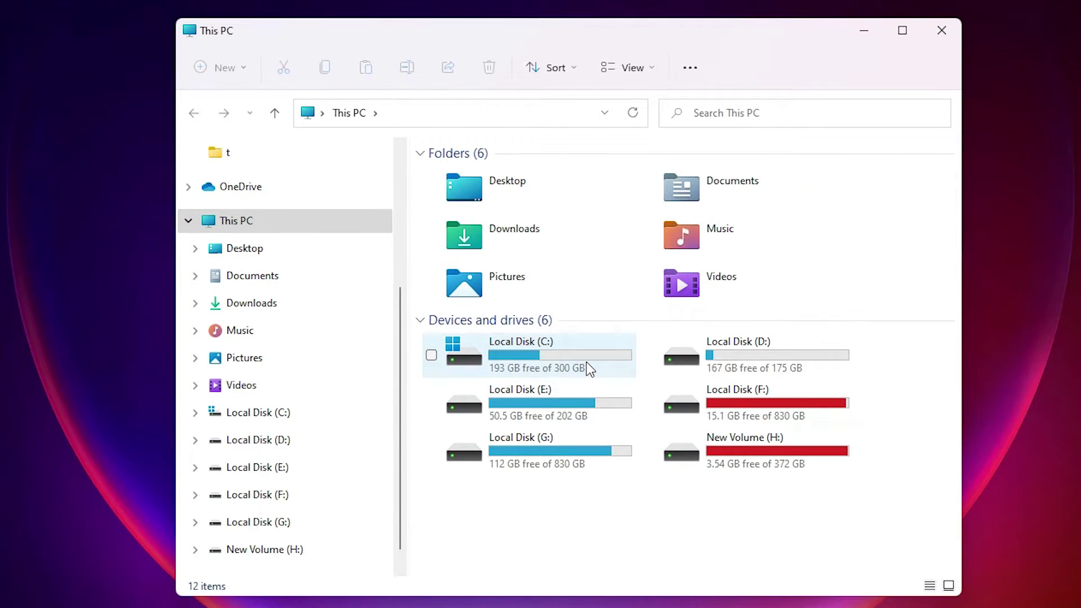
double_click(586, 367)
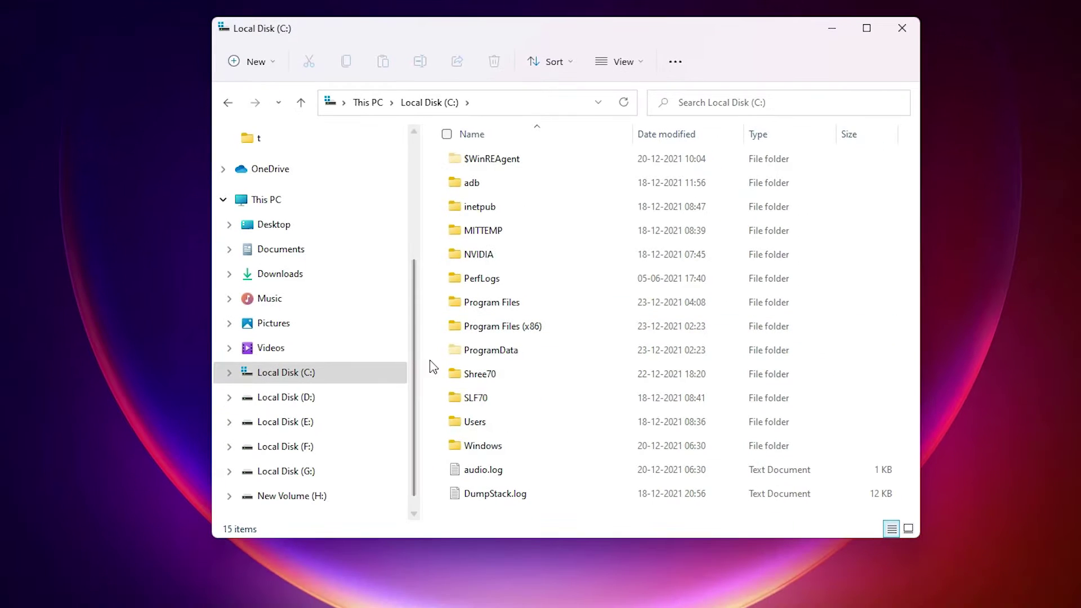
right_click(434, 343)
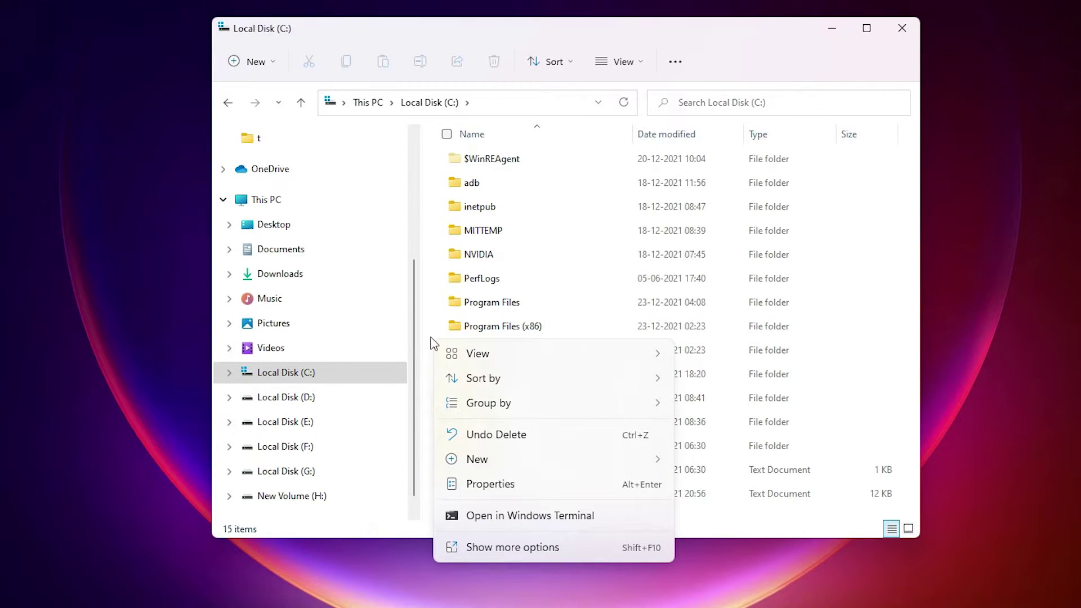
mouse_move(524, 460)
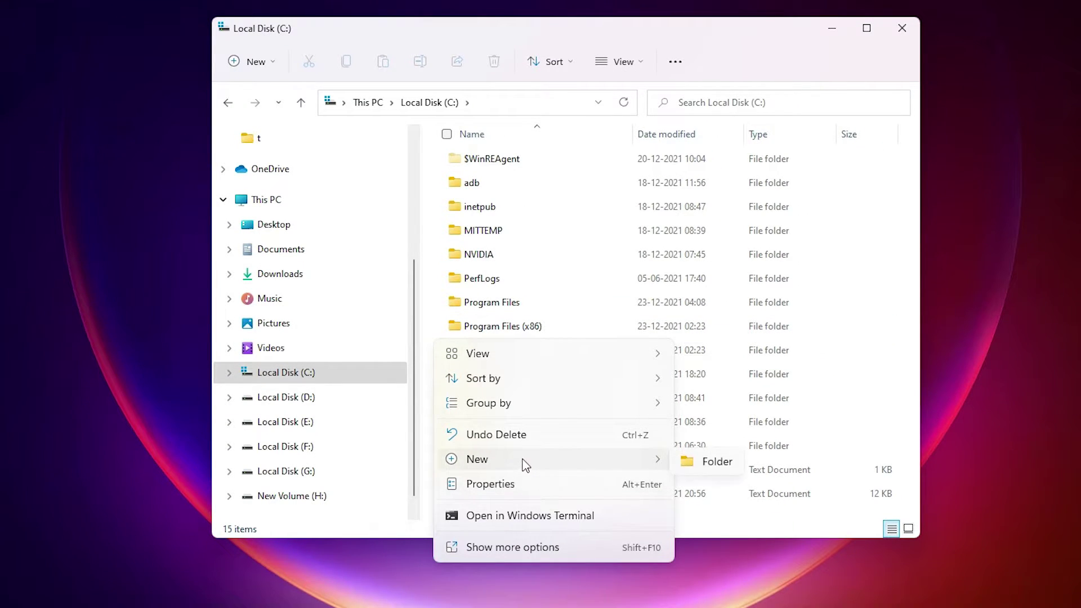
left_click(697, 463)
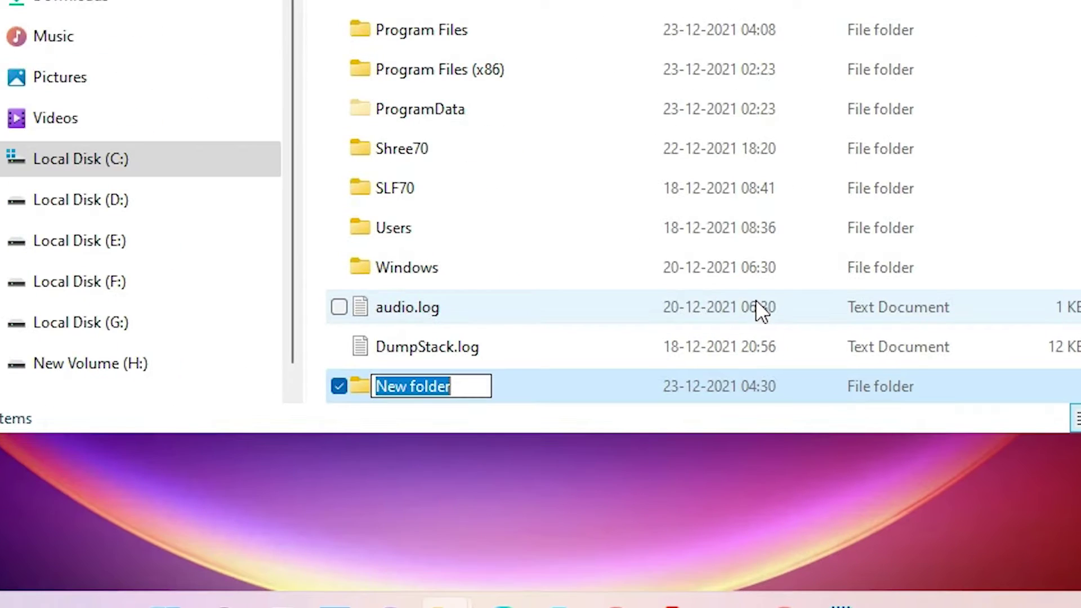
type("d")
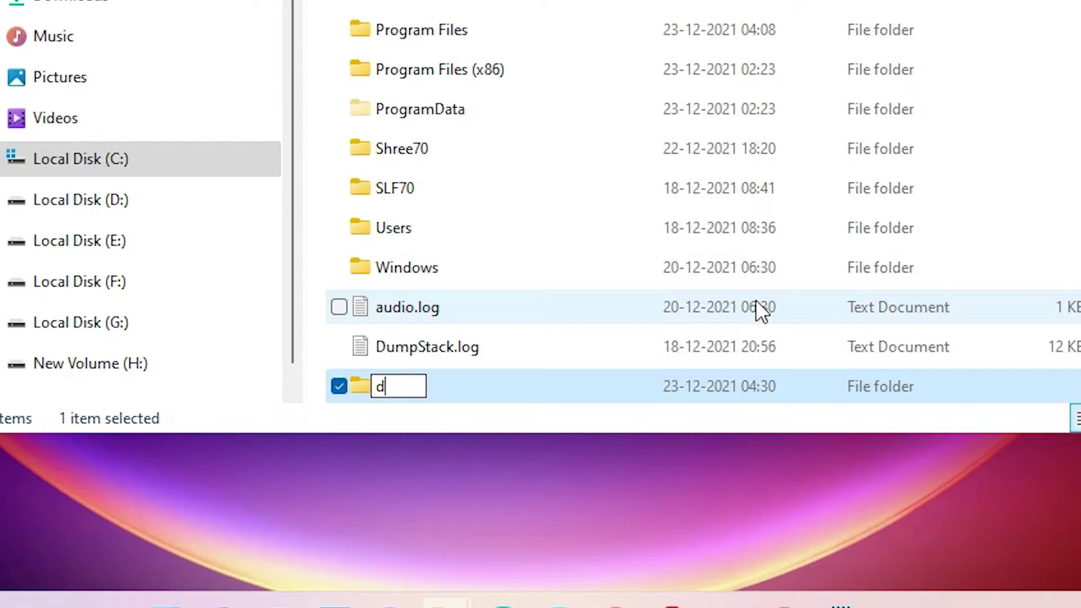
type("ata")
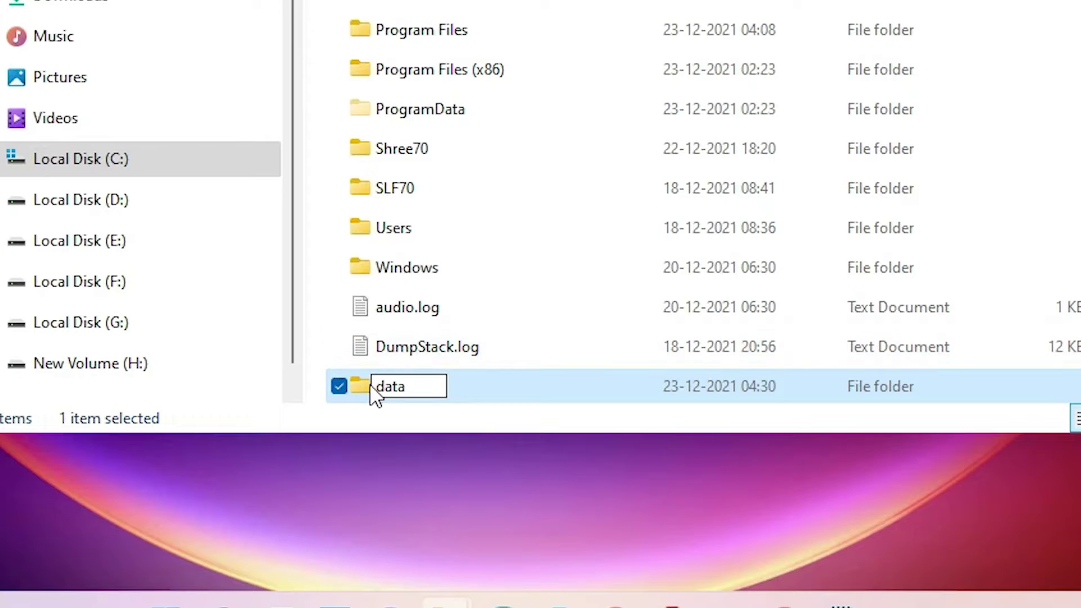
key("Return")
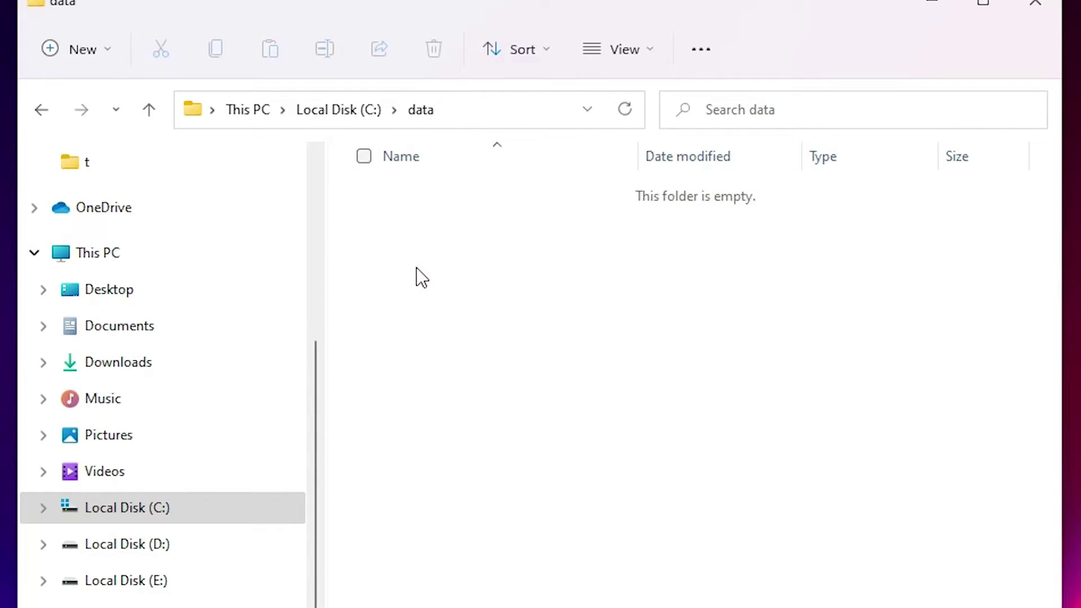
Step: Create a 'db' folder inside data, then go back to This PC
right_click(410, 250)
mouse_move(519, 455)
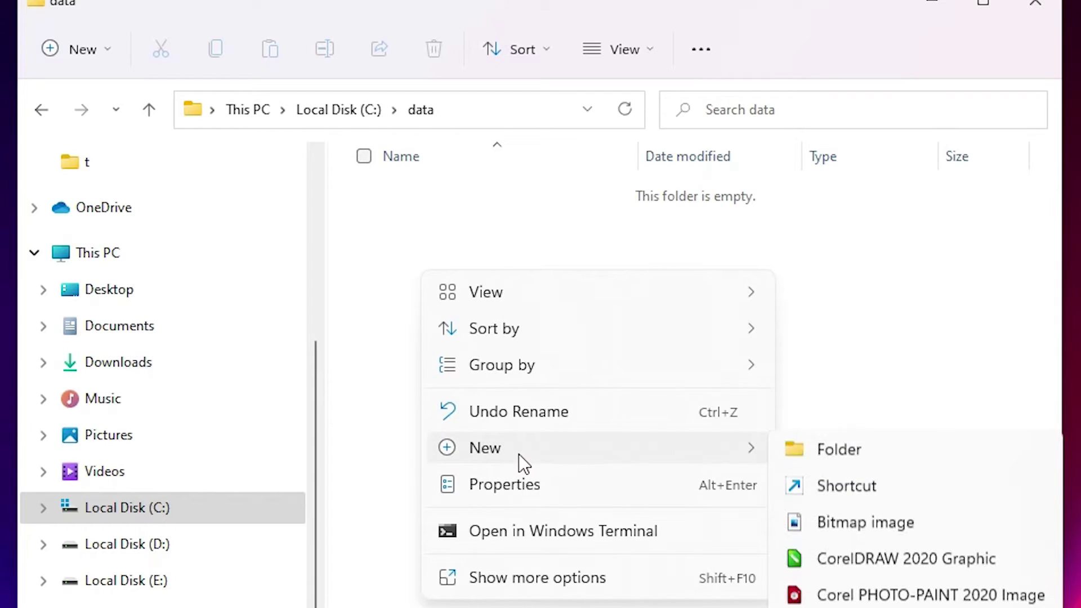
left_click(809, 453)
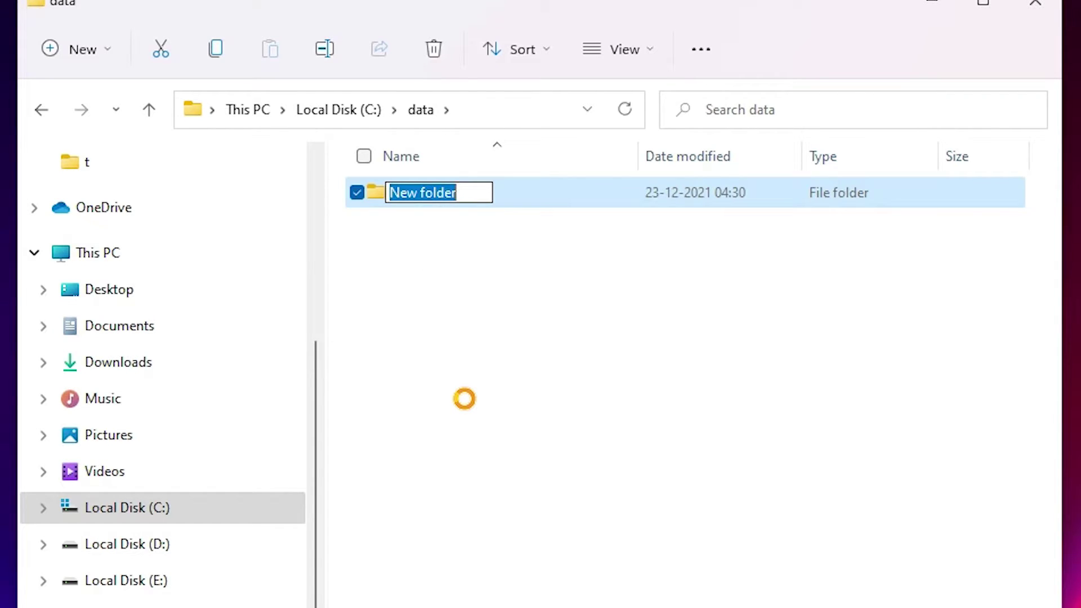
type("db")
key("Return")
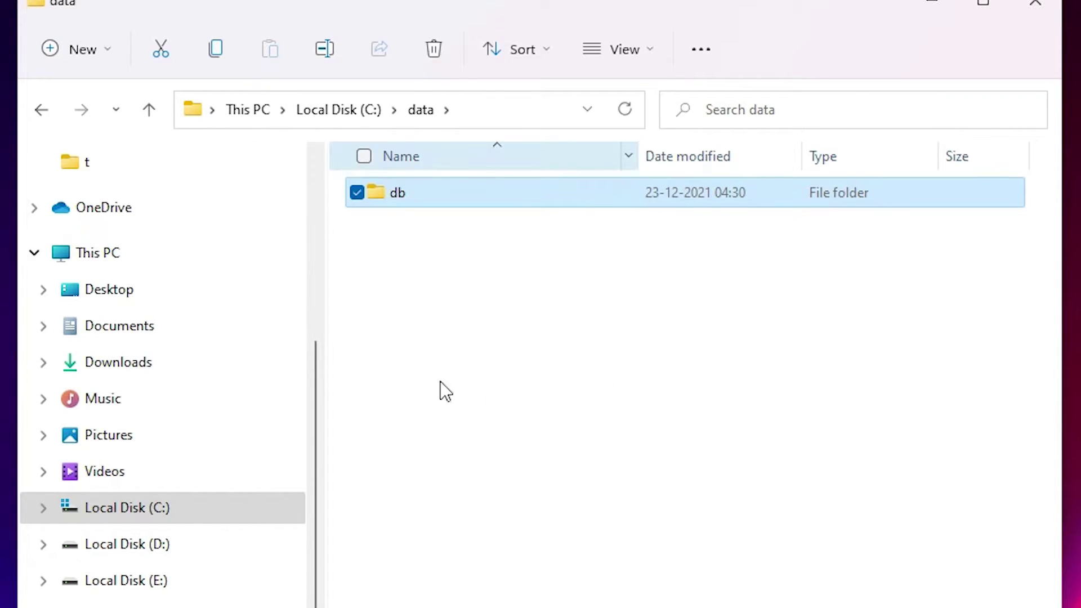
left_click(40, 111)
left_click(40, 111)
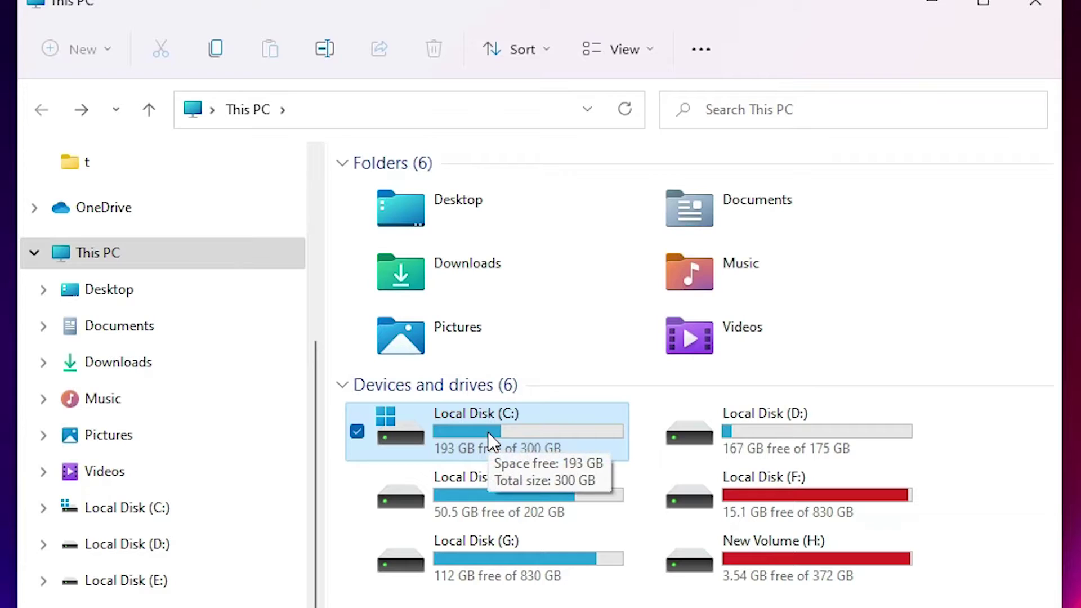
Step: Browse to C:\Program Files\MongoDB\Server\5.0\bin
double_click(489, 440)
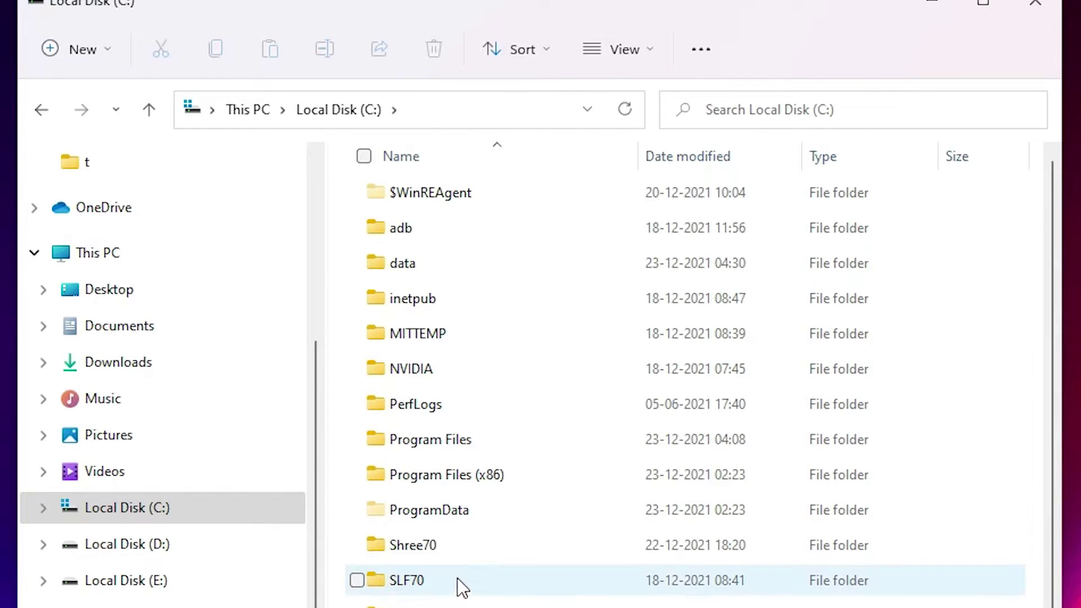
double_click(437, 450)
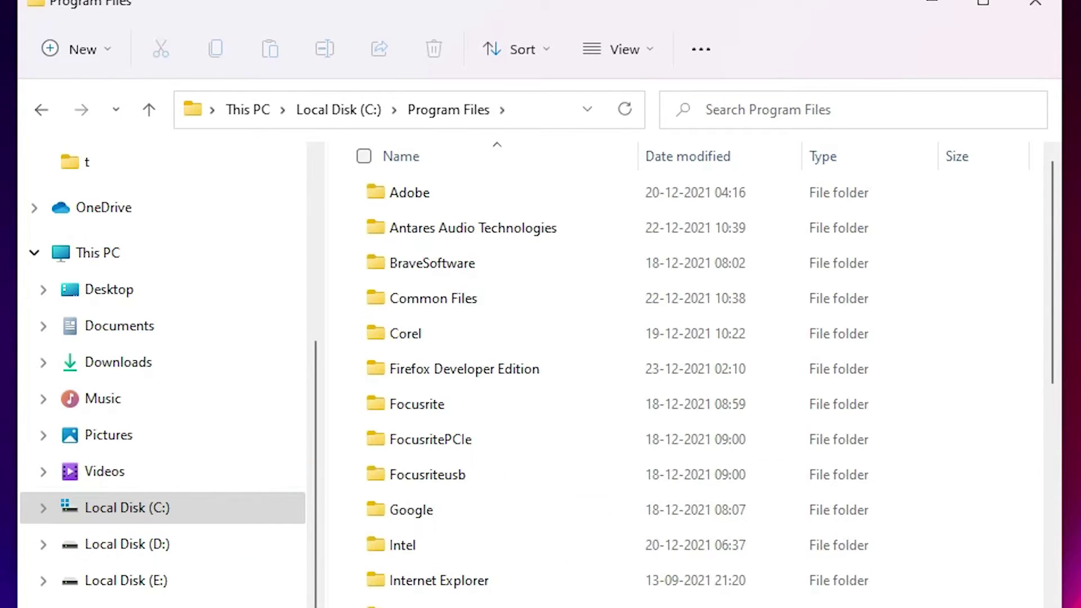
scroll(429, 470, "down", 3)
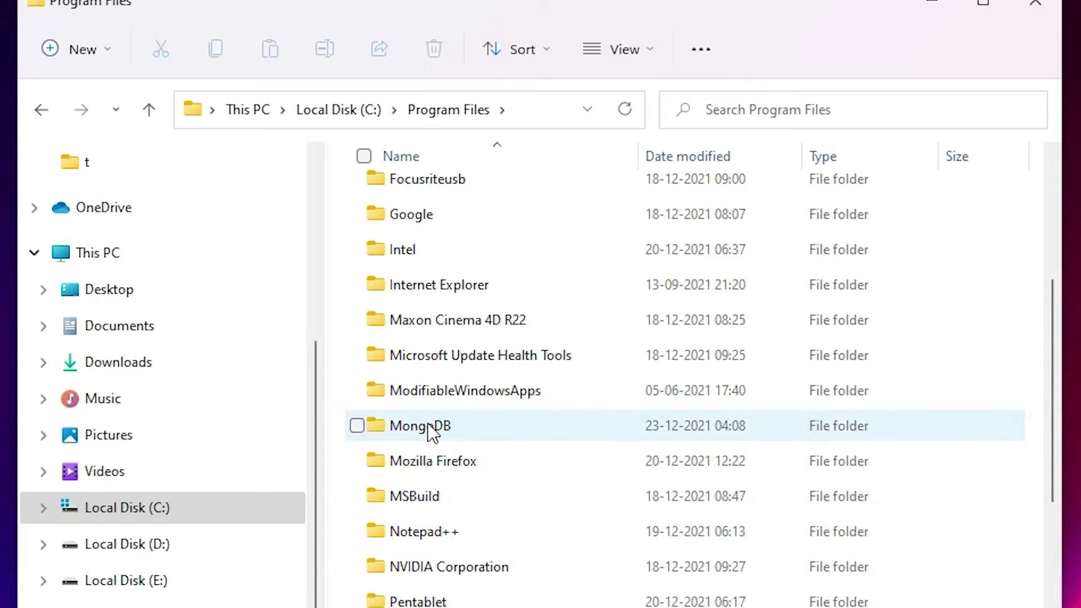
double_click(432, 434)
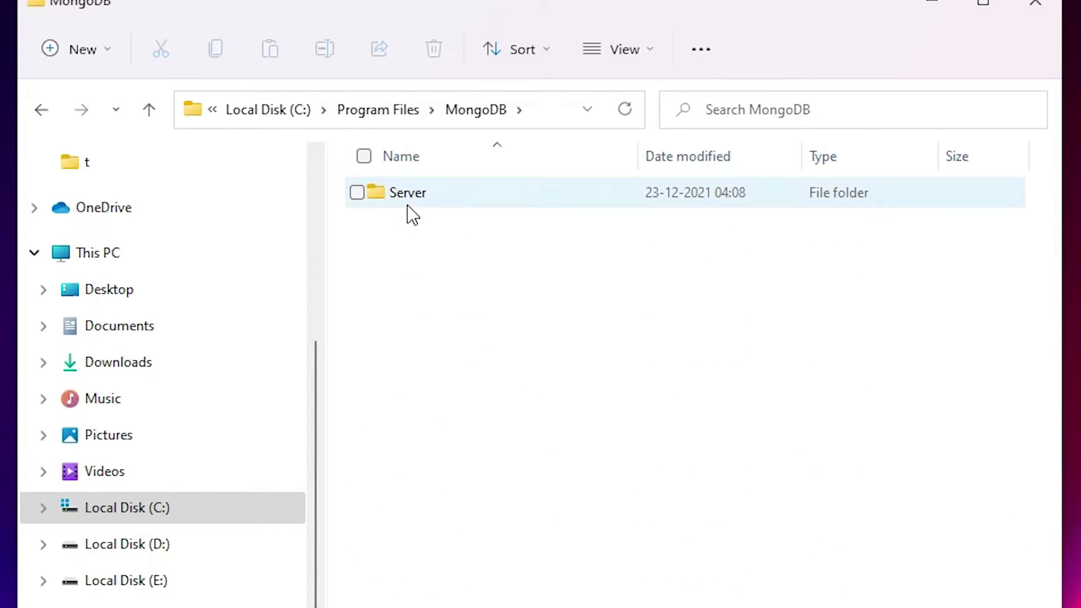
double_click(447, 195)
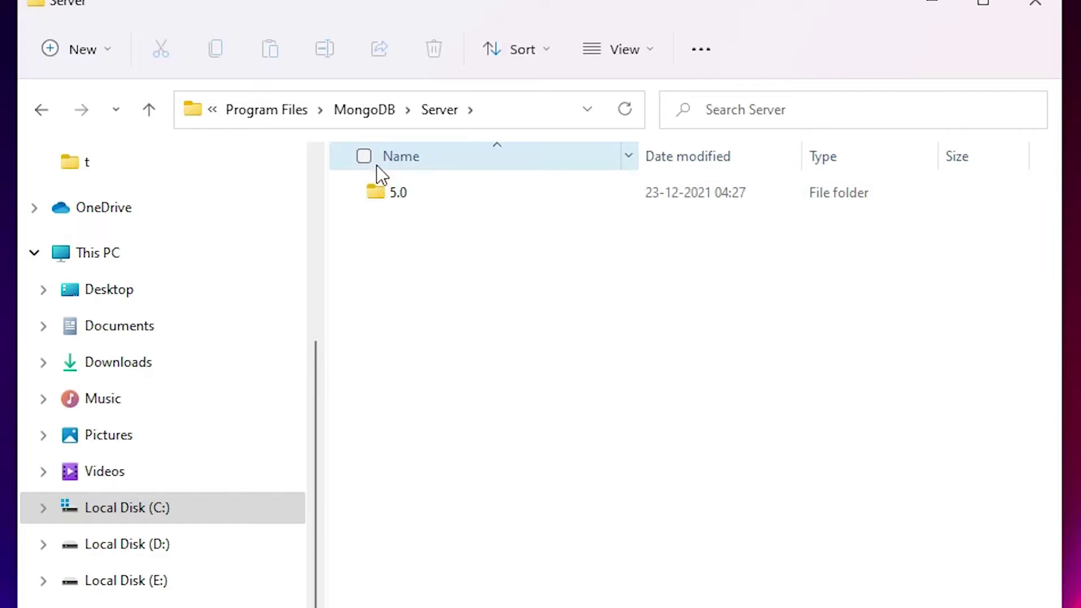
left_click(424, 193)
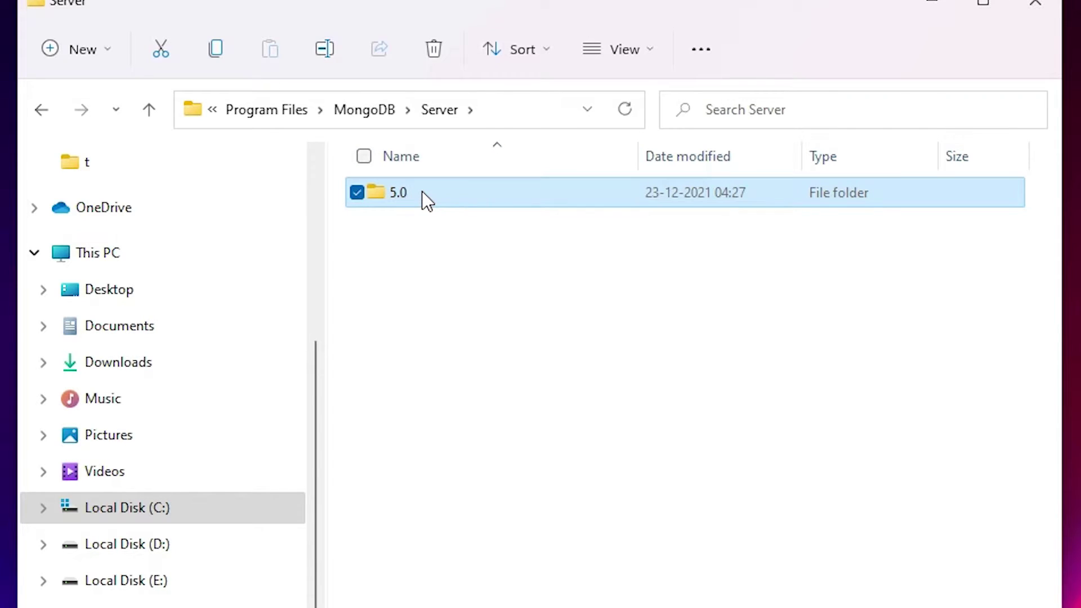
double_click(421, 191)
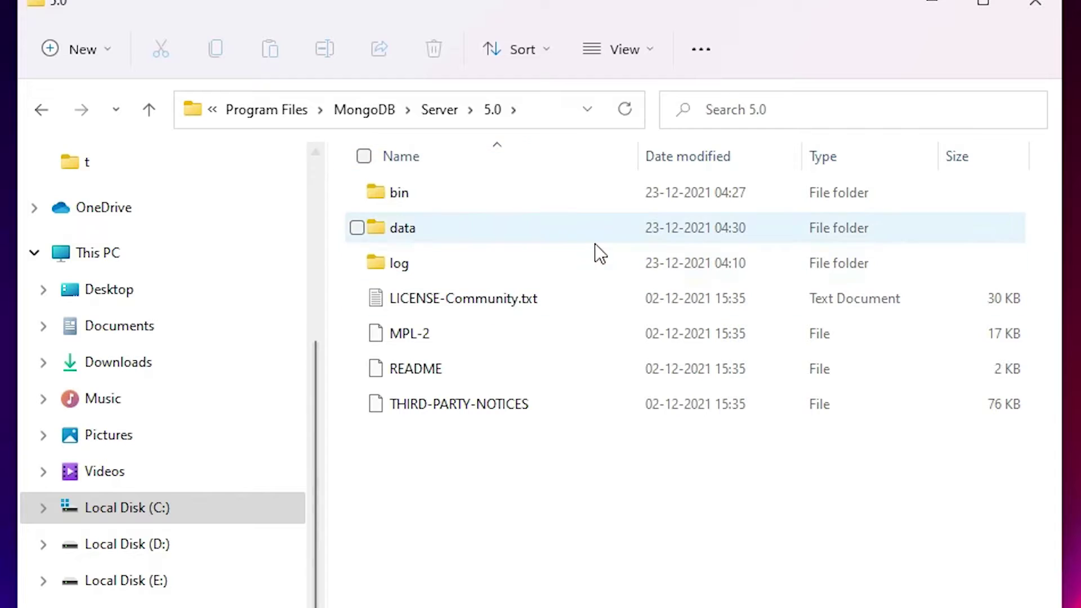
double_click(442, 196)
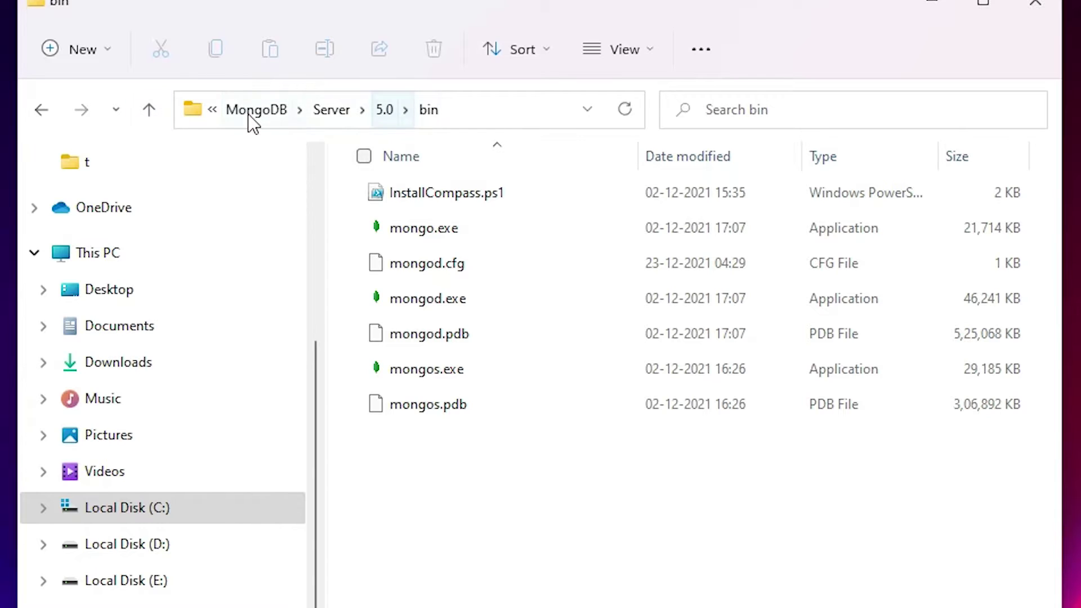
Step: Copy the bin folder's full path from the address bar
left_click(487, 118)
left_click_drag(489, 113, 200, 110)
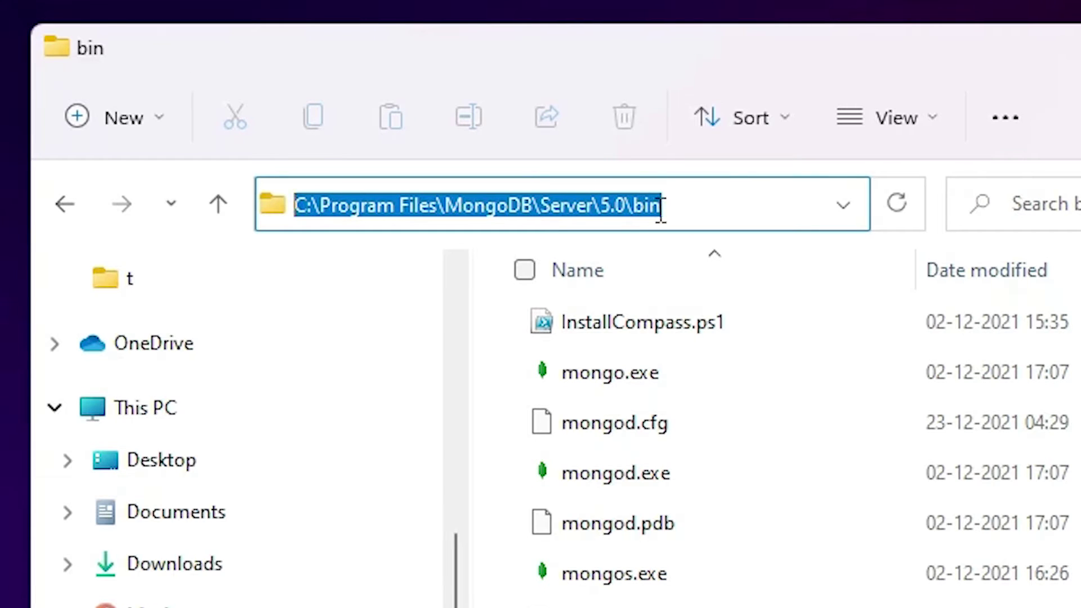
right_click(598, 222)
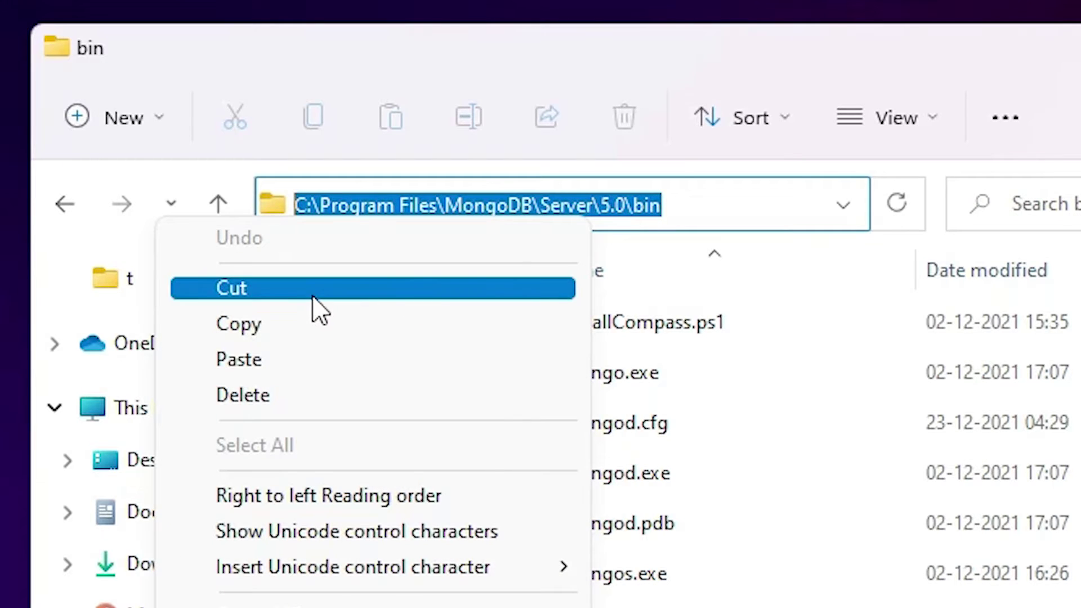
left_click(282, 329)
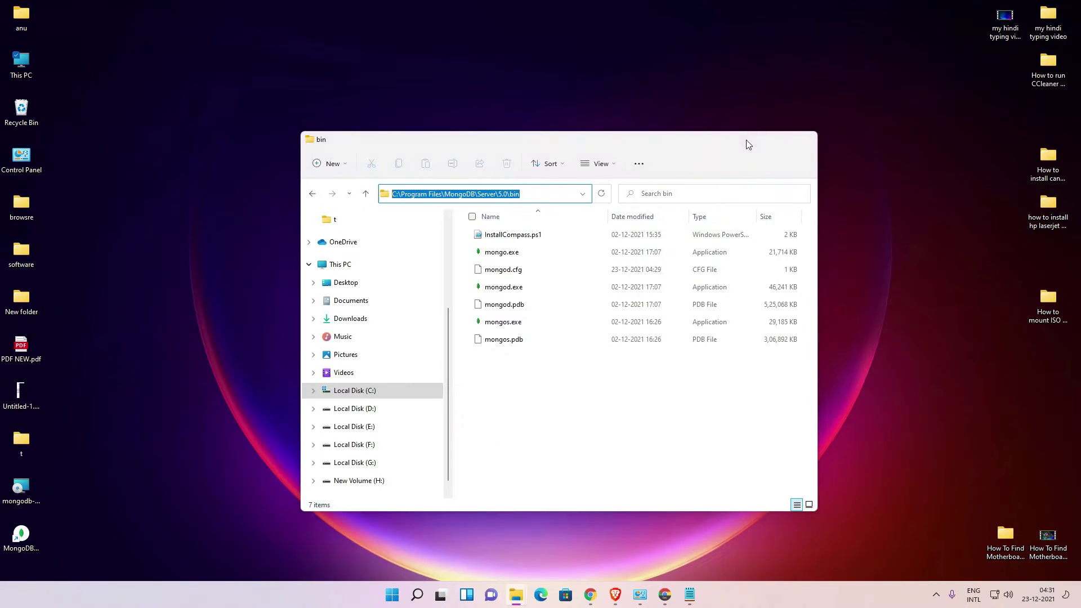
Step: Open System Properties via the 'en' search and bring up Environment Variables
left_click(748, 140)
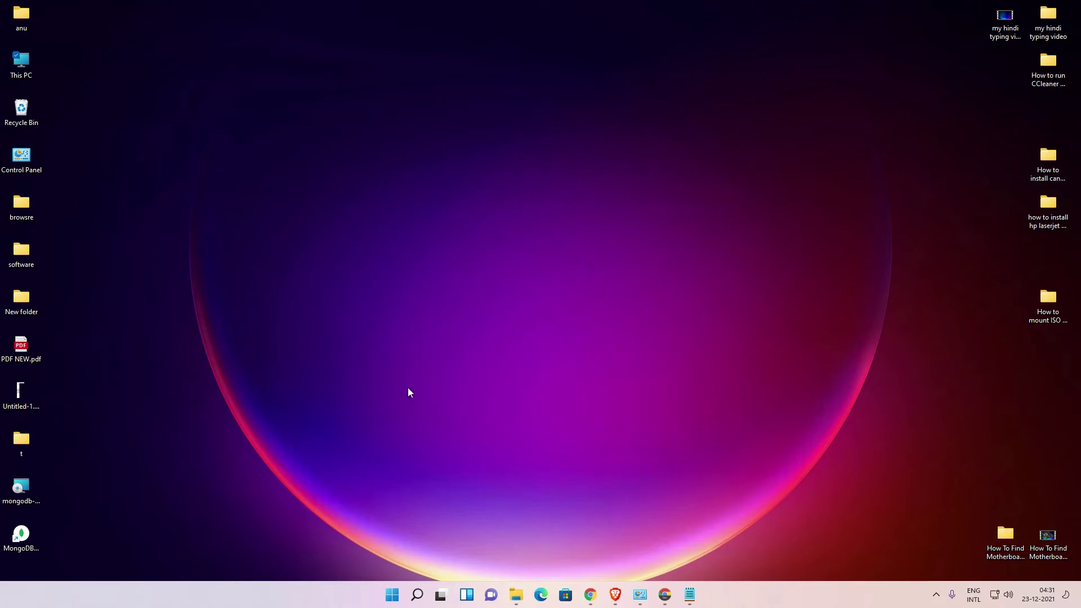
left_click(392, 597)
type("en")
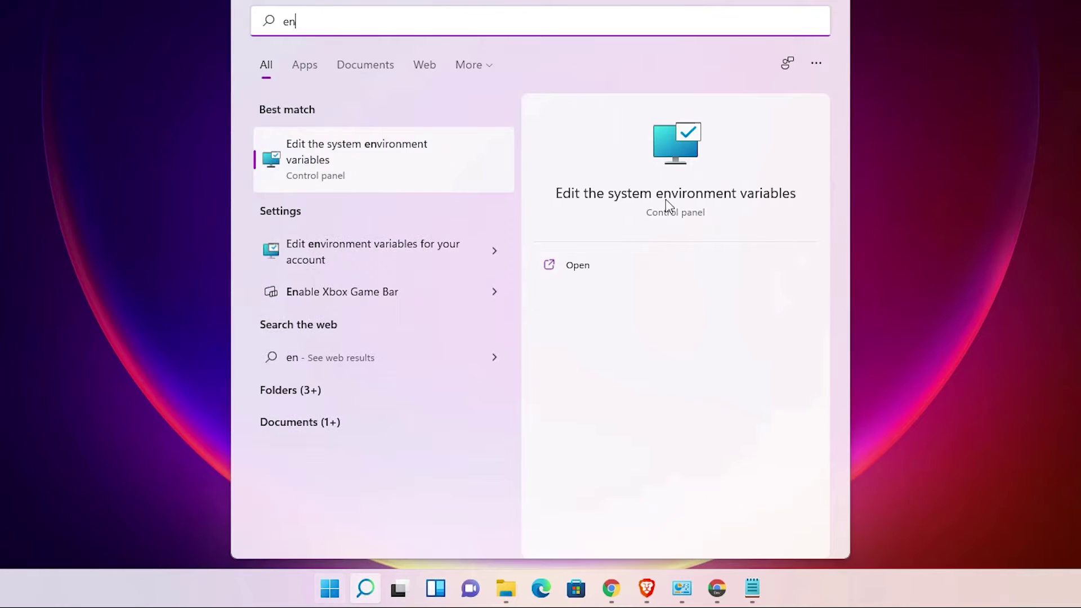
left_click(350, 163)
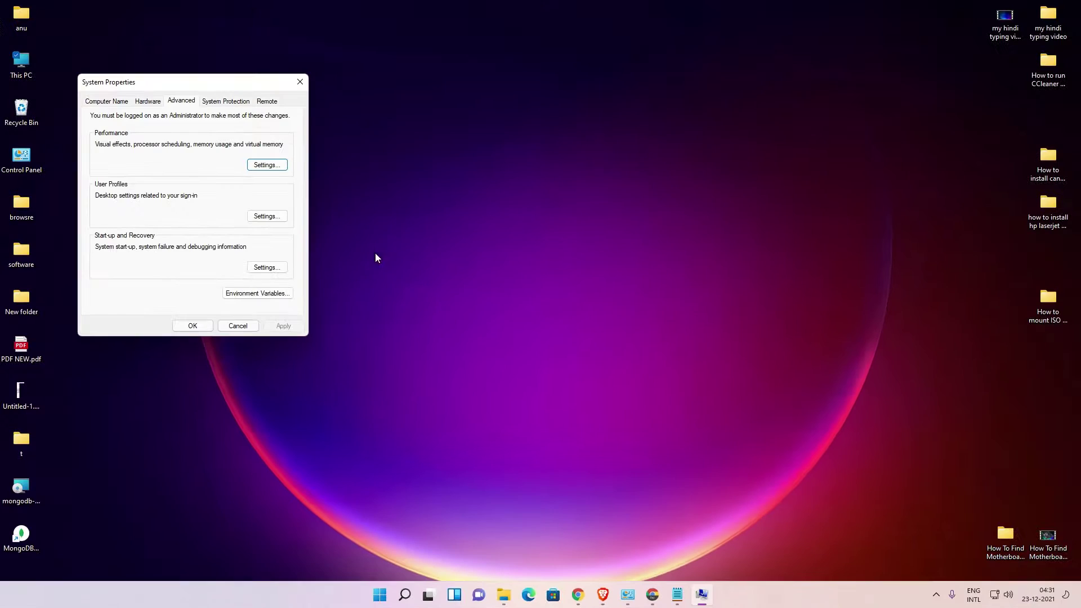
left_click_drag(510, 167, 526, 180)
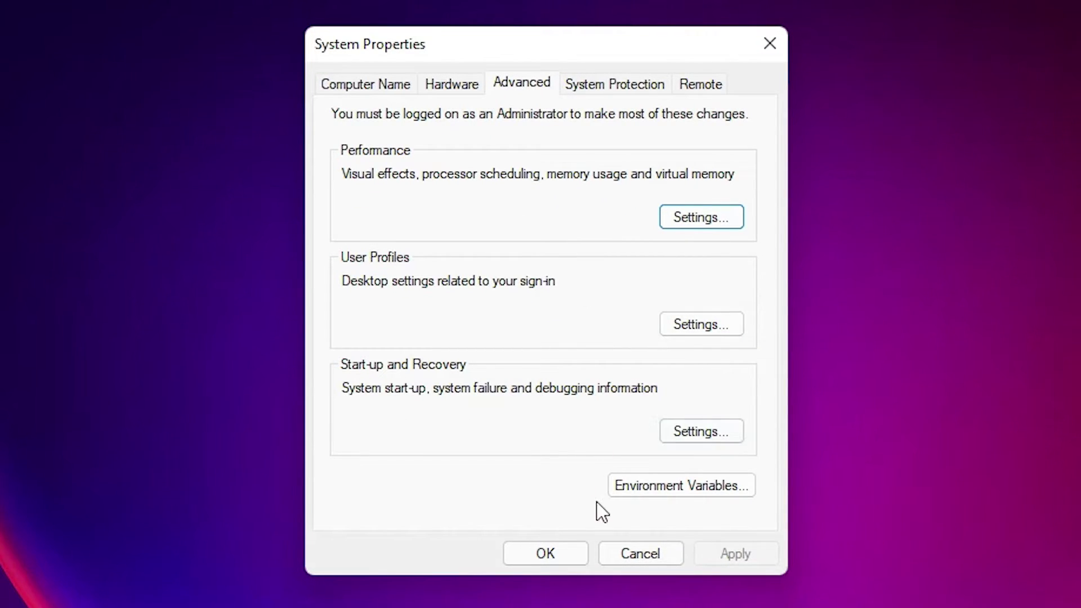
left_click(681, 485)
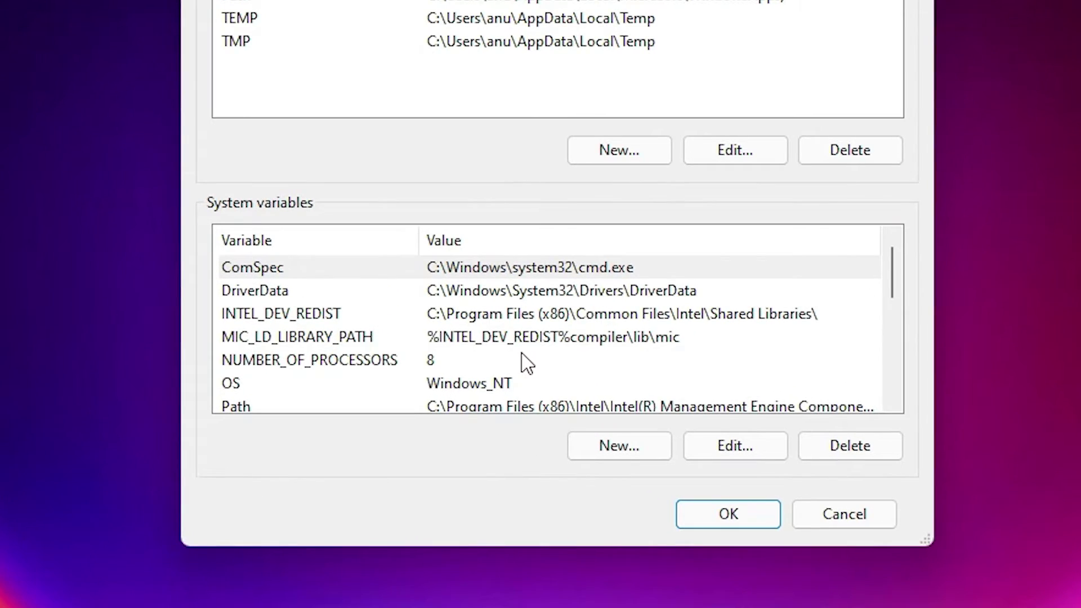
Step: Add C:\Program Files\MongoDB\Server\5.0\bin as a new system Path entry and save all dialogs
scroll(525, 362, "down", 1)
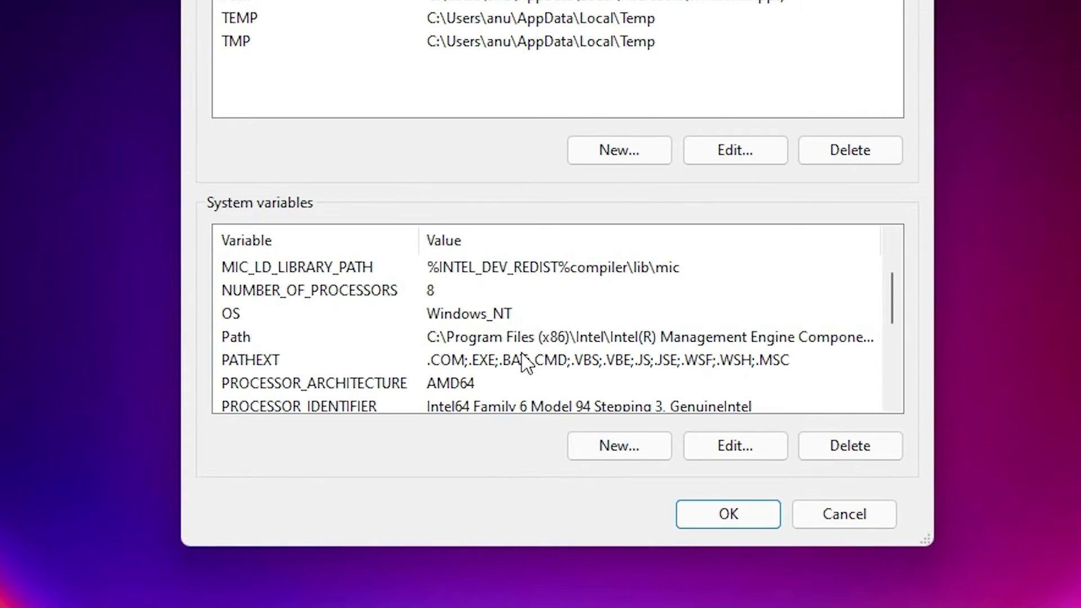
left_click(265, 341)
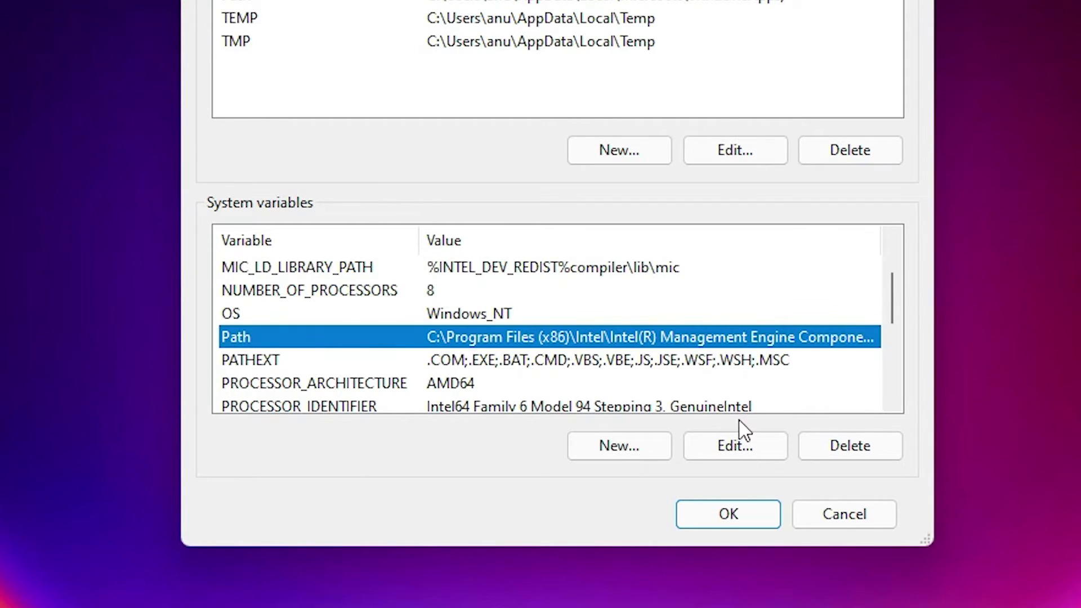
left_click(746, 448)
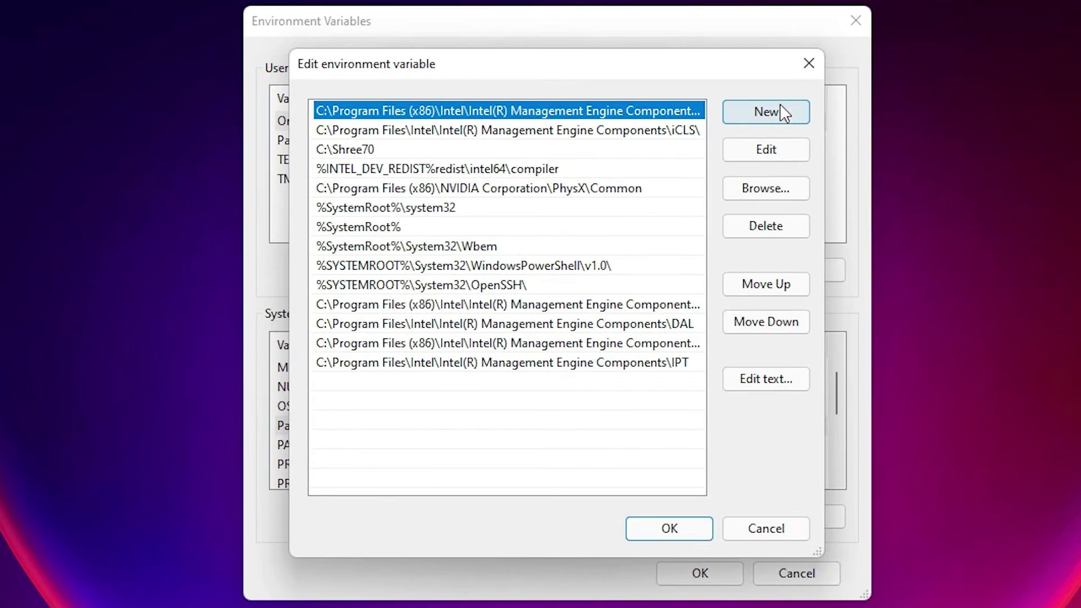
left_click(800, 117)
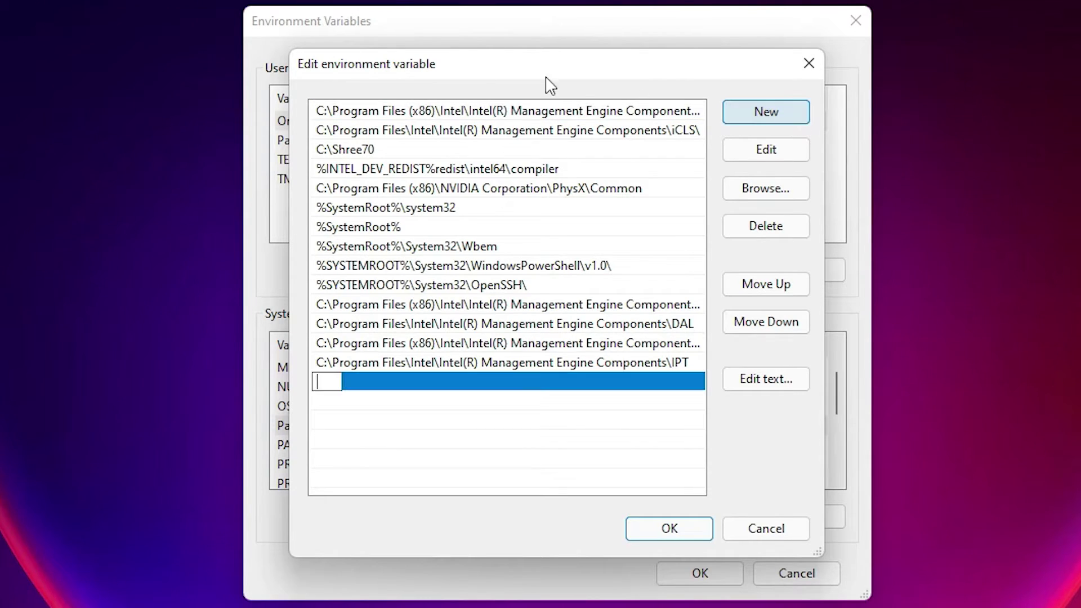
right_click(321, 375)
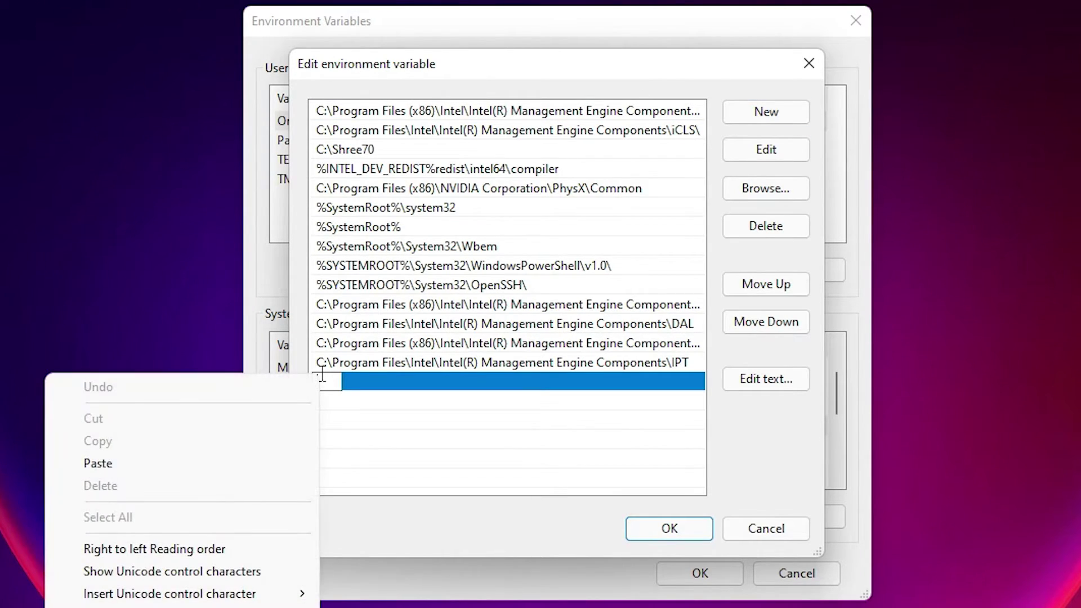
left_click(118, 463)
left_click(694, 535)
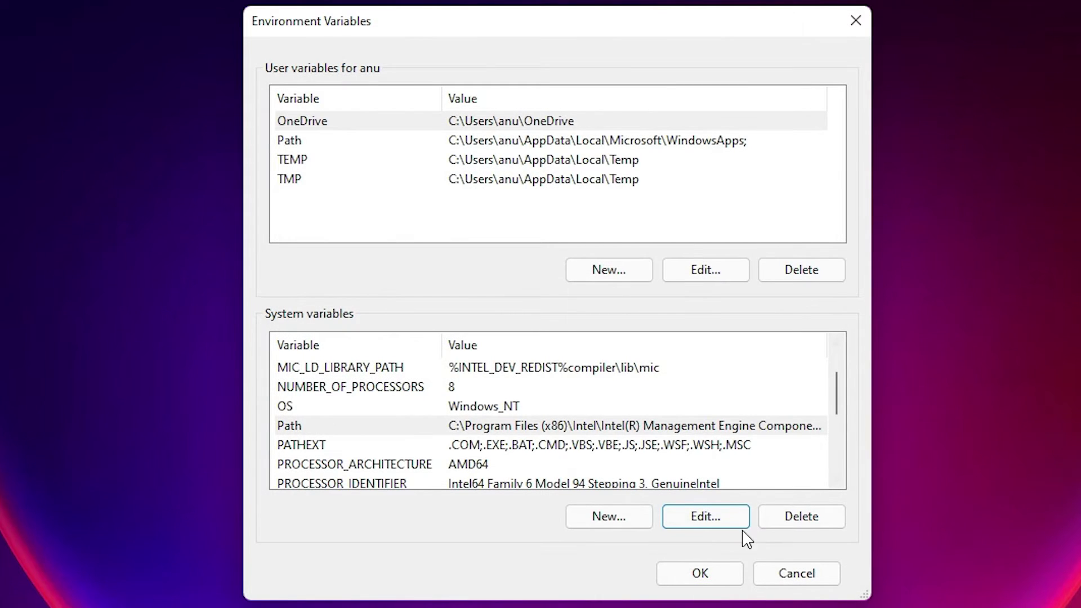
left_click(725, 571)
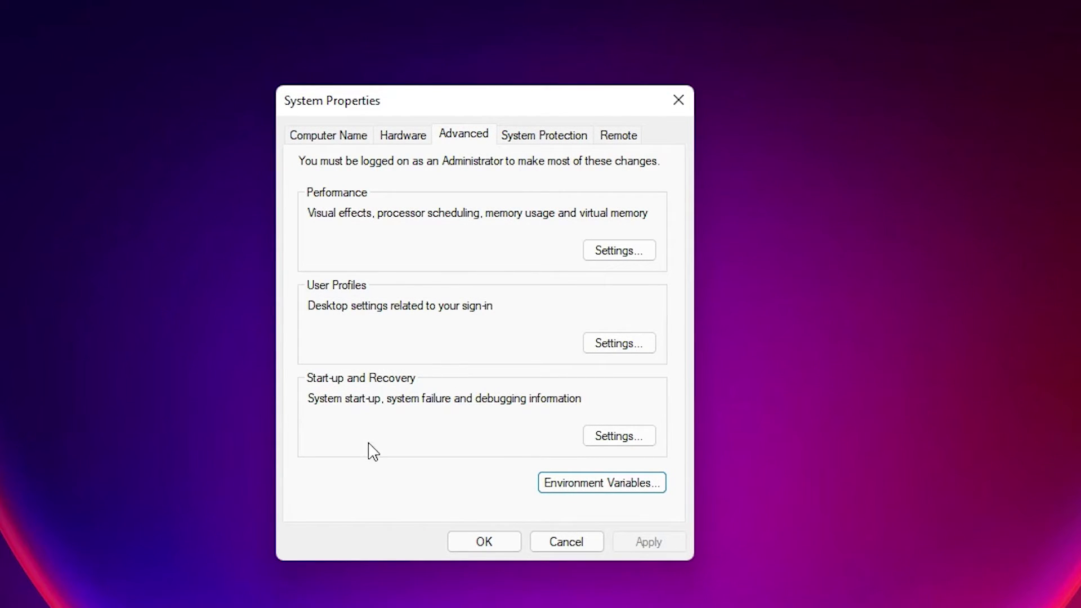
left_click(456, 541)
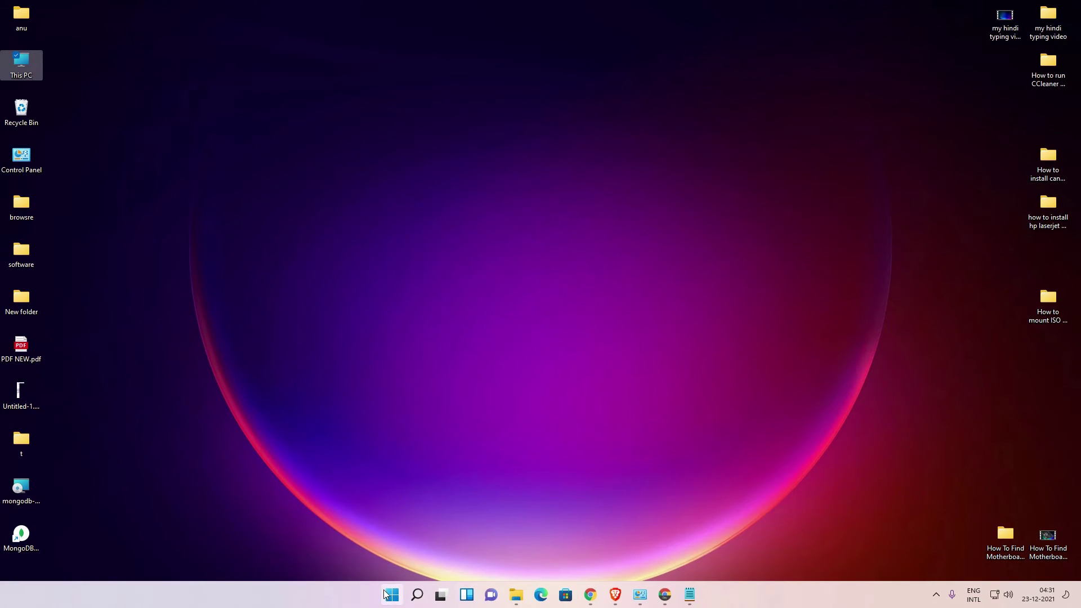
Step: Open Command Prompt from the 'cmd' search and run mongod to start the server on port 27017
left_click(385, 595)
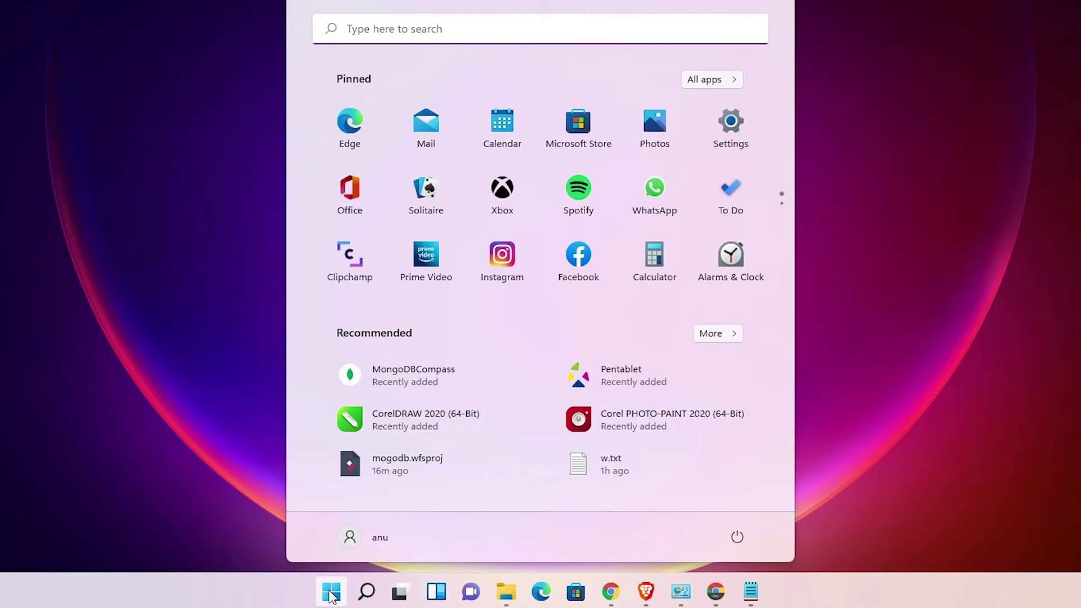
type("cmd")
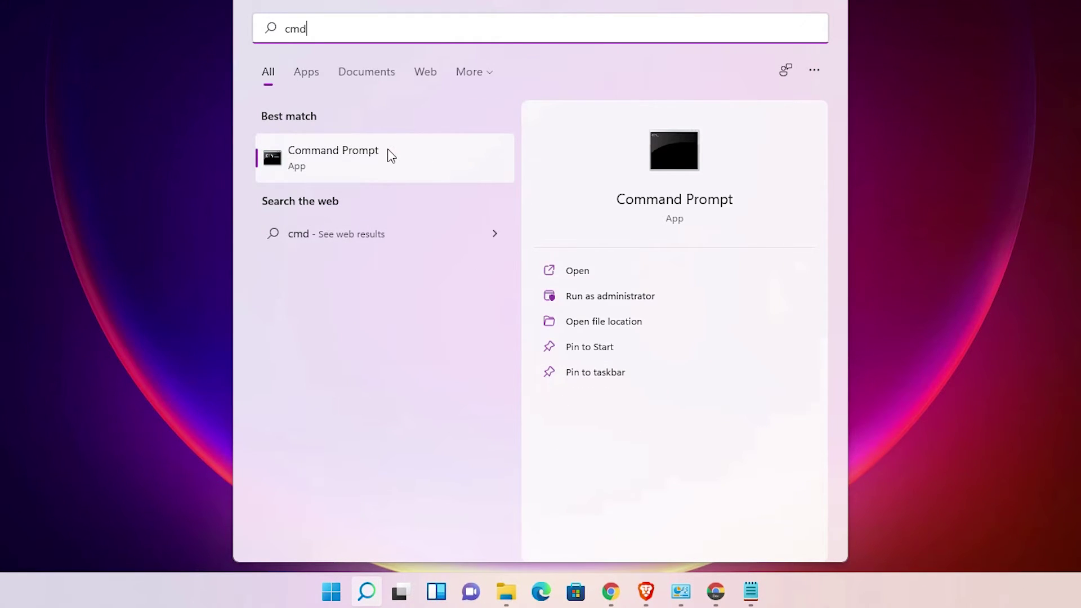
left_click(391, 156)
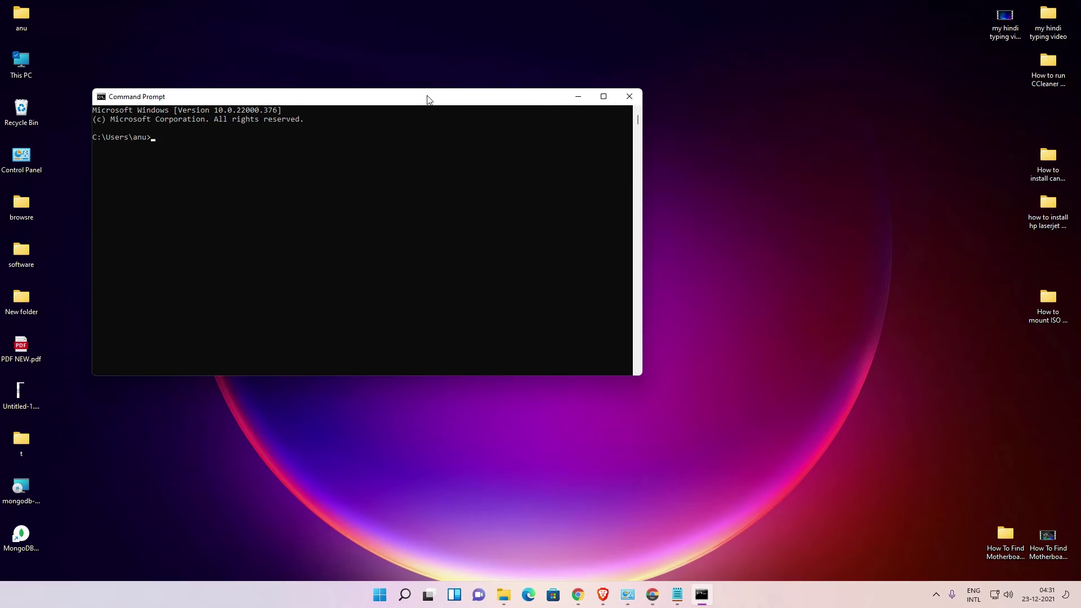
left_click_drag(427, 99, 566, 182)
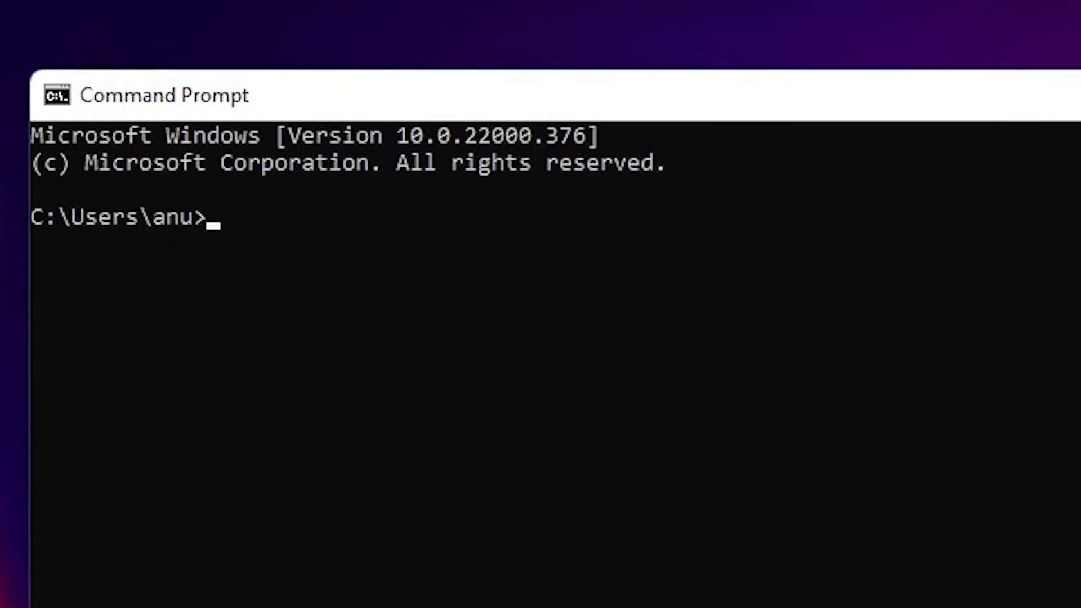
left_click(212, 225)
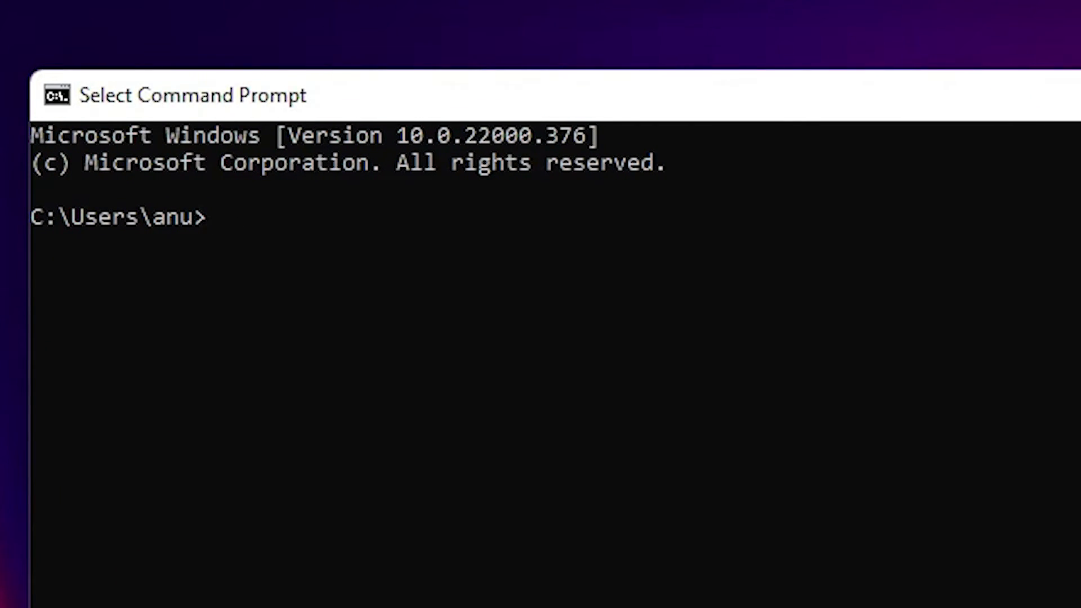
type("mongod")
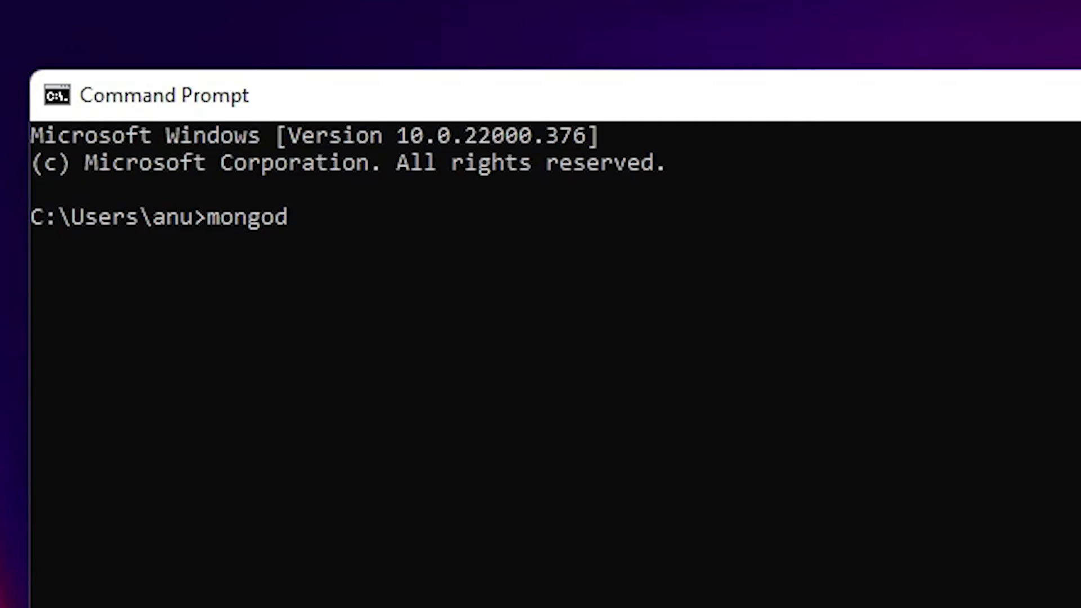
key("Return")
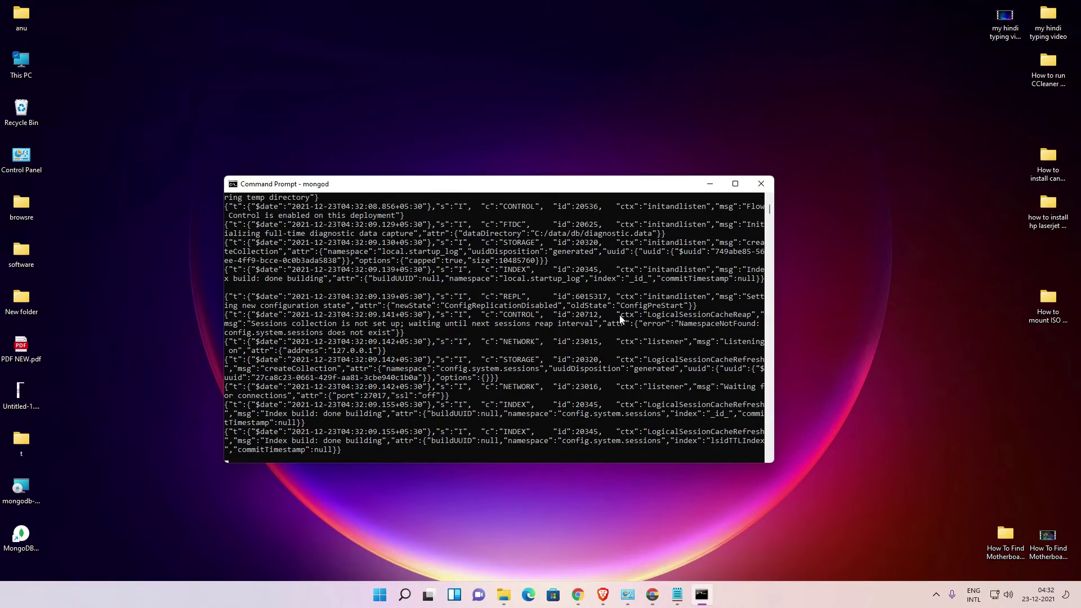
Step: Open a second Command Prompt window from the Start search and place it over the mongod console
left_click(378, 594)
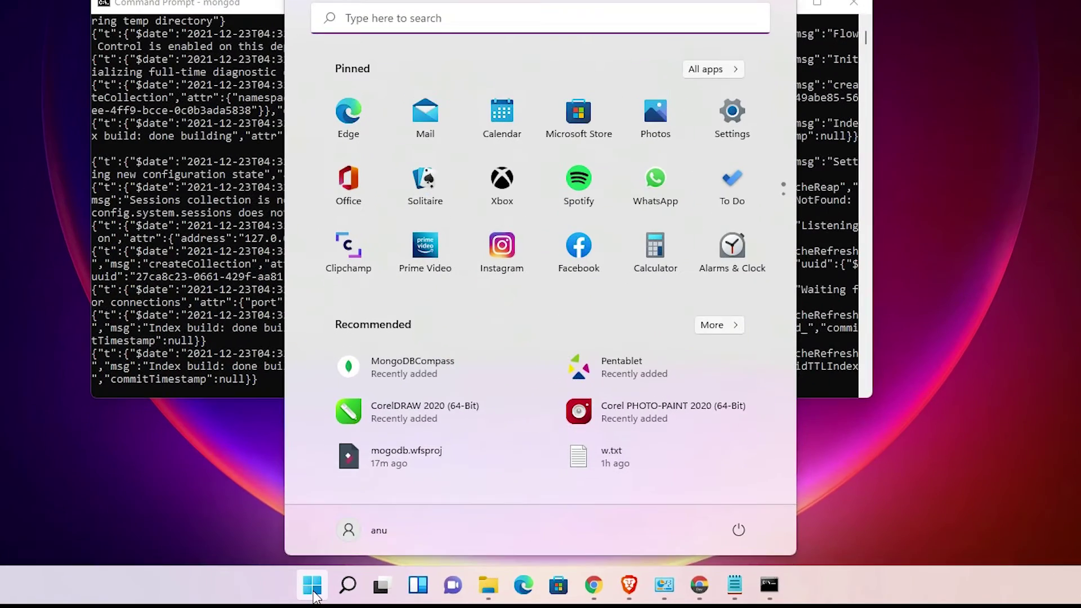
type("cmd")
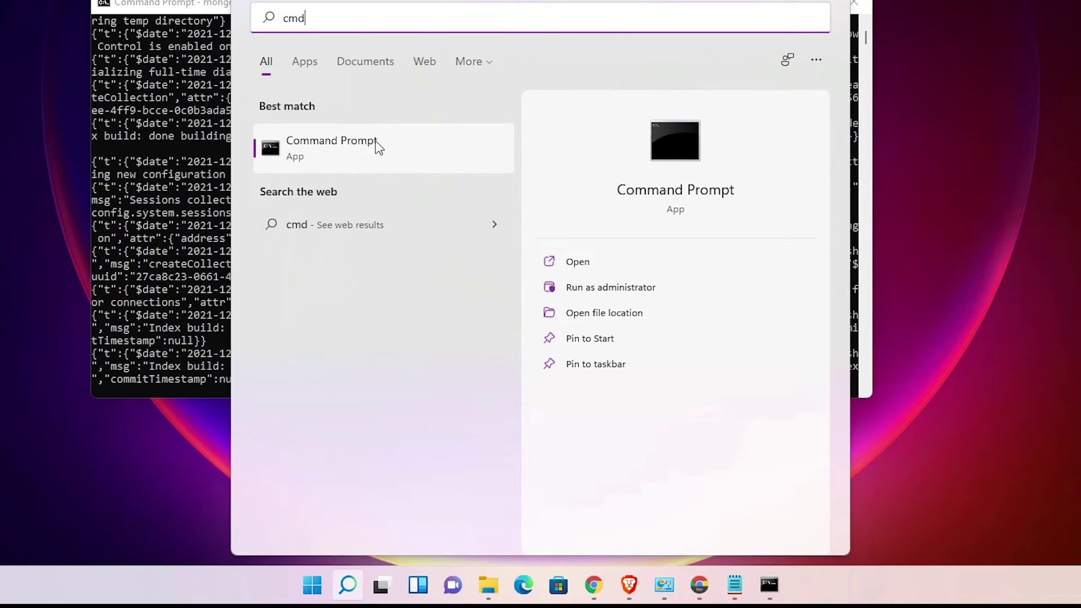
left_click(376, 144)
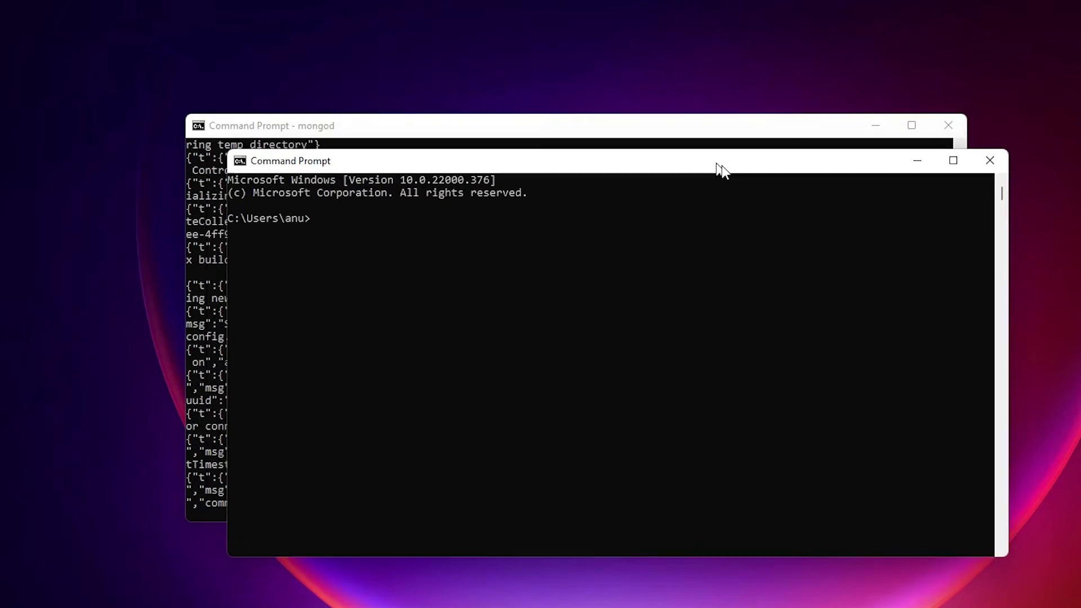
left_click_drag(718, 166, 680, 131)
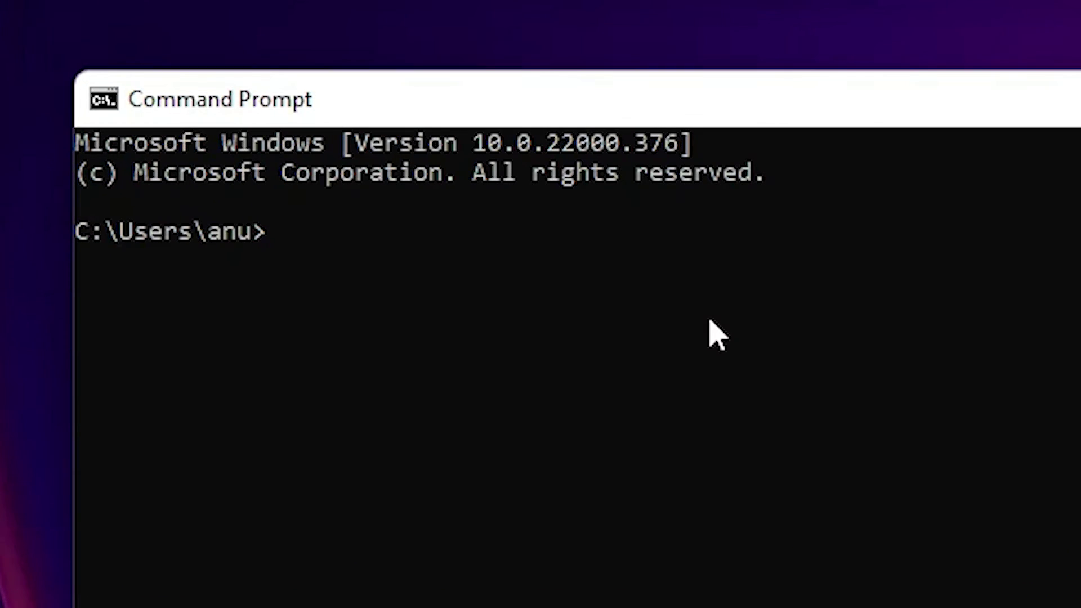
Step: Start the mongo shell and run 'show dbs;' to list admin, config and local
type("mongod")
key("BackSpace")
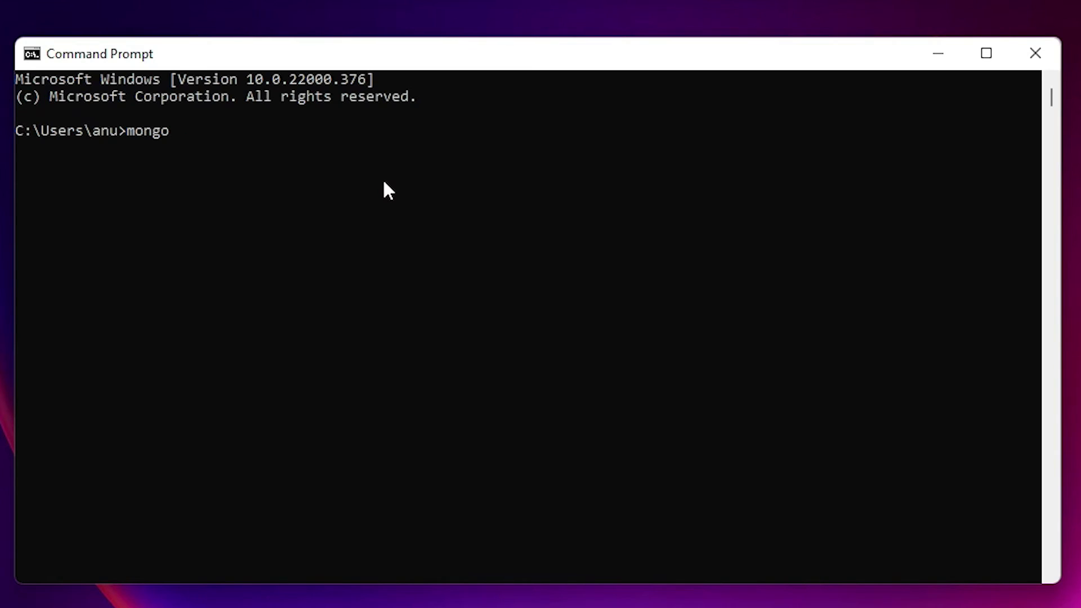
key("Return")
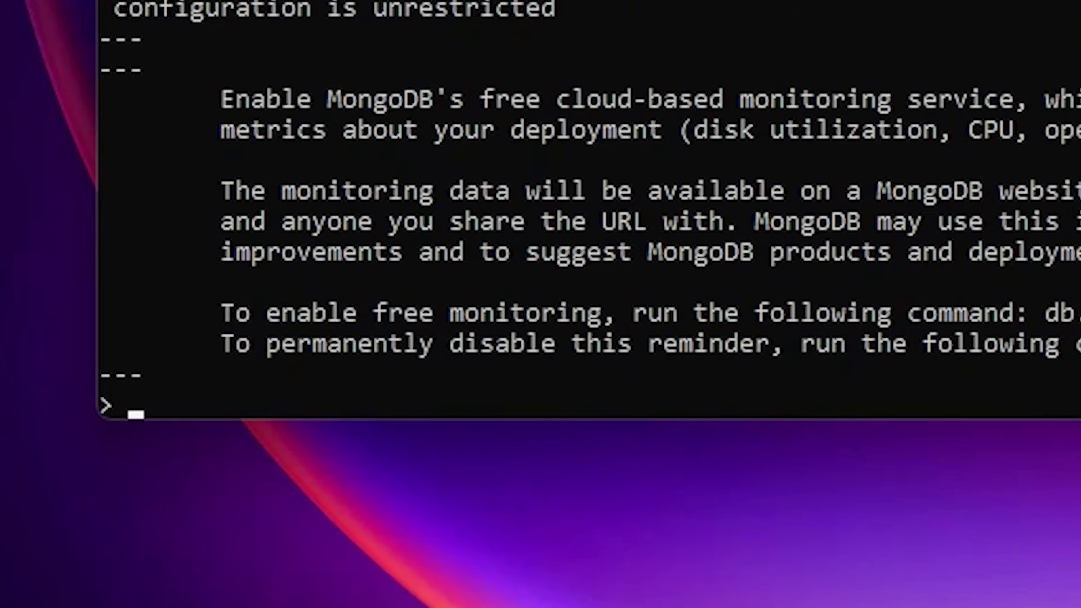
type("sho")
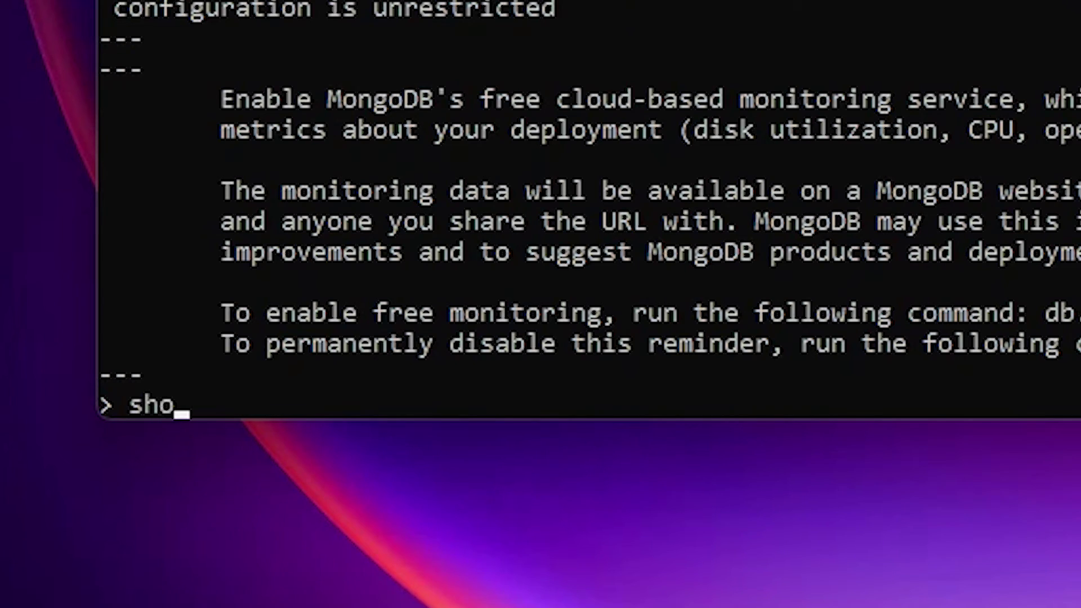
type("w dbs;")
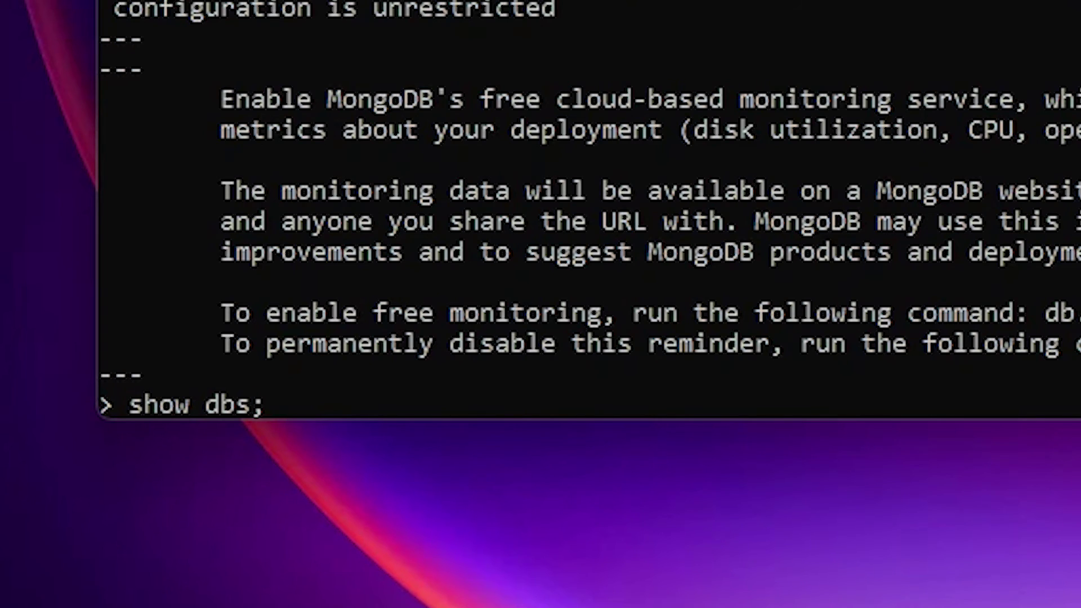
key("Return")
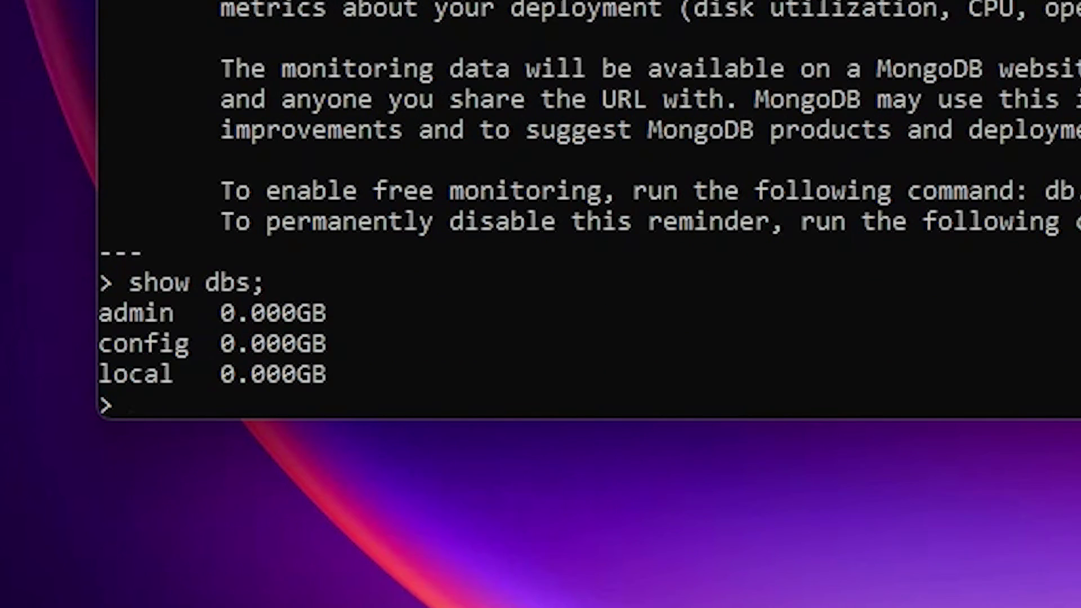